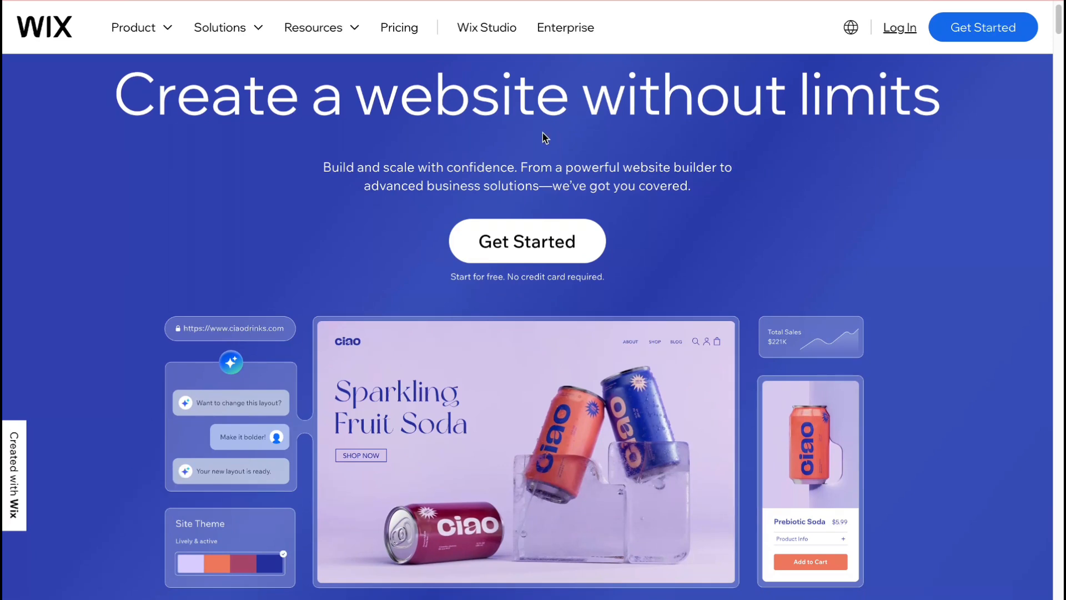
scroll(543, 137, up, 1)
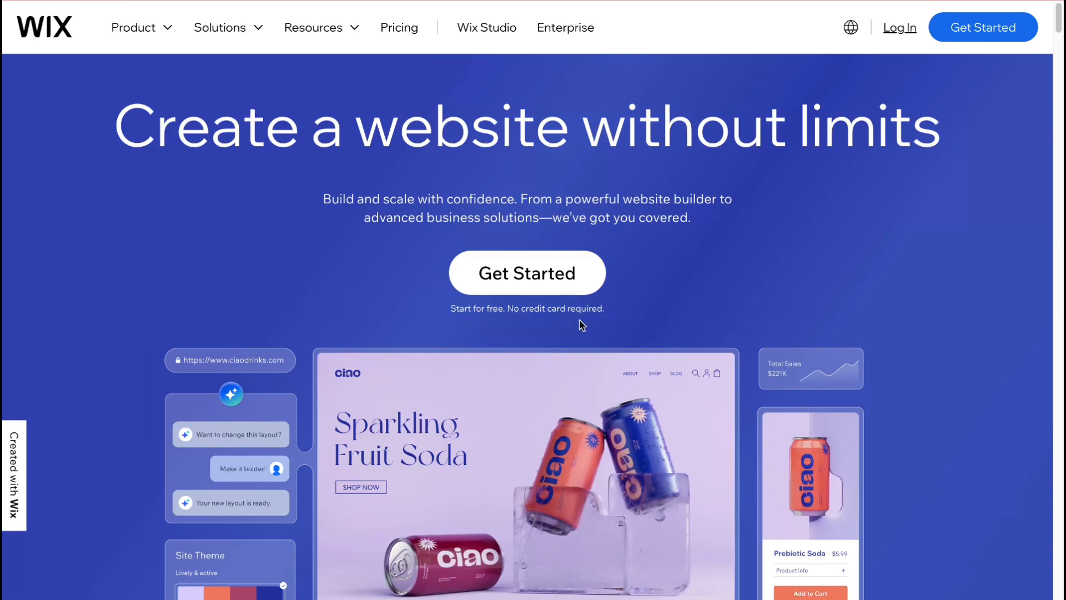
triple_click(538, 315)
click(698, 320)
scroll(692, 320, down, 1)
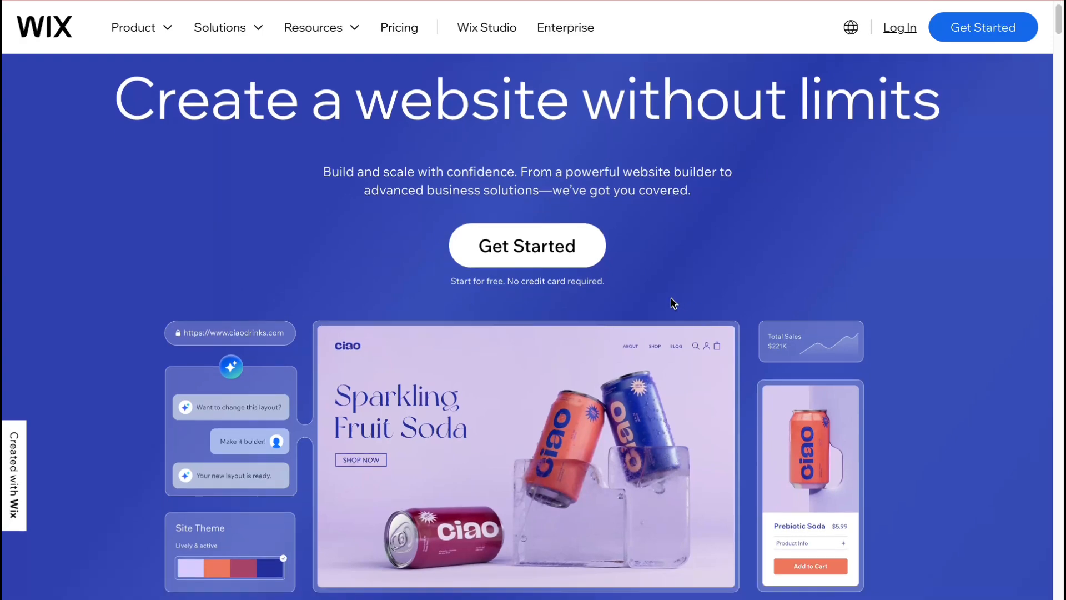
scroll(669, 300, down, 8)
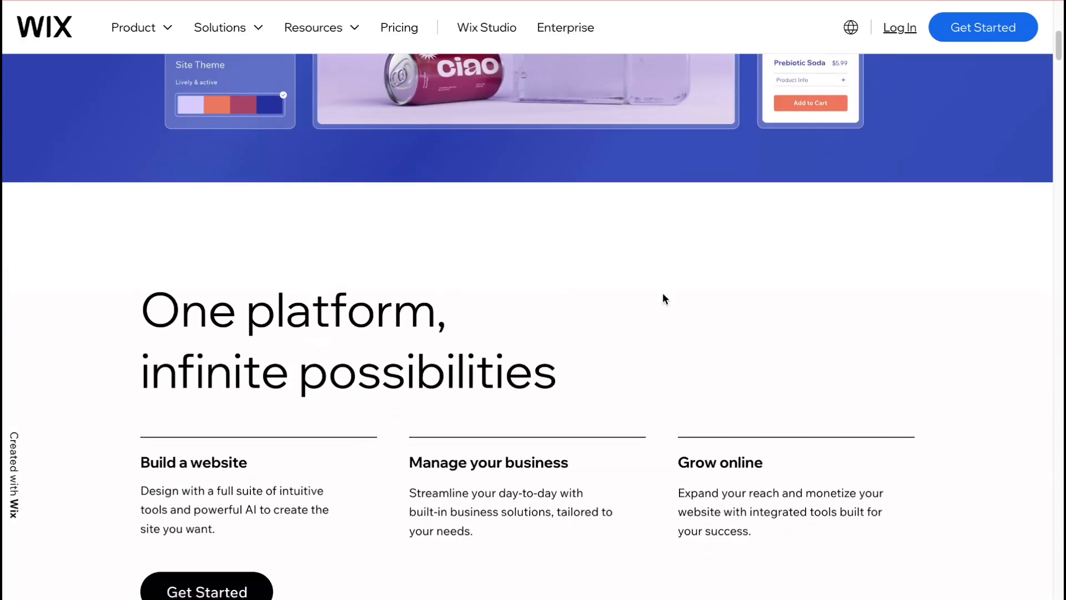
scroll(666, 293, up, 9)
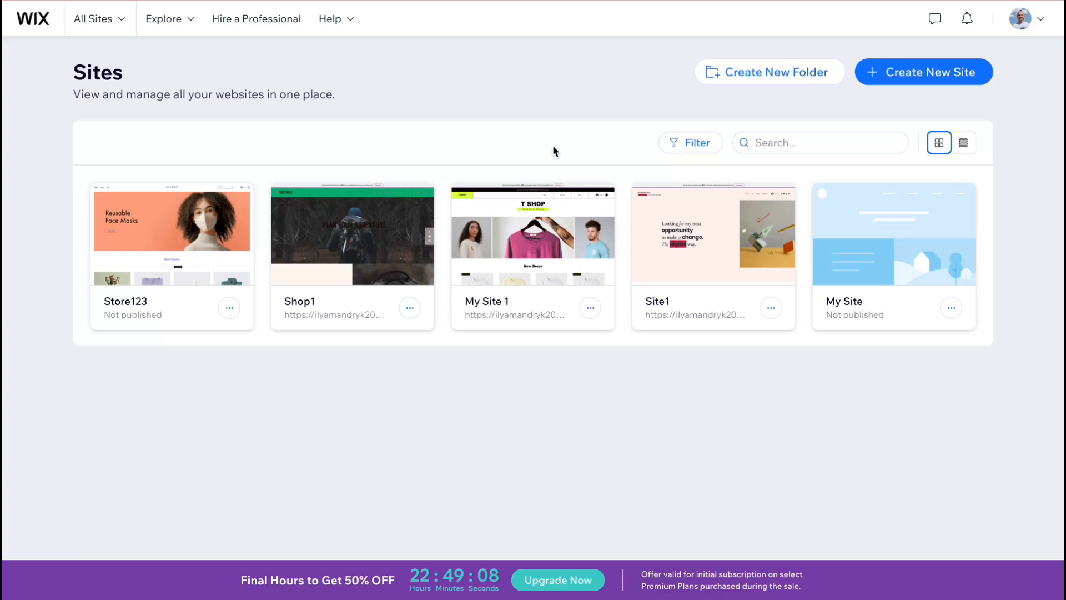
- Start creating a new site and choose to set it up without the AI chat
click(920, 75)
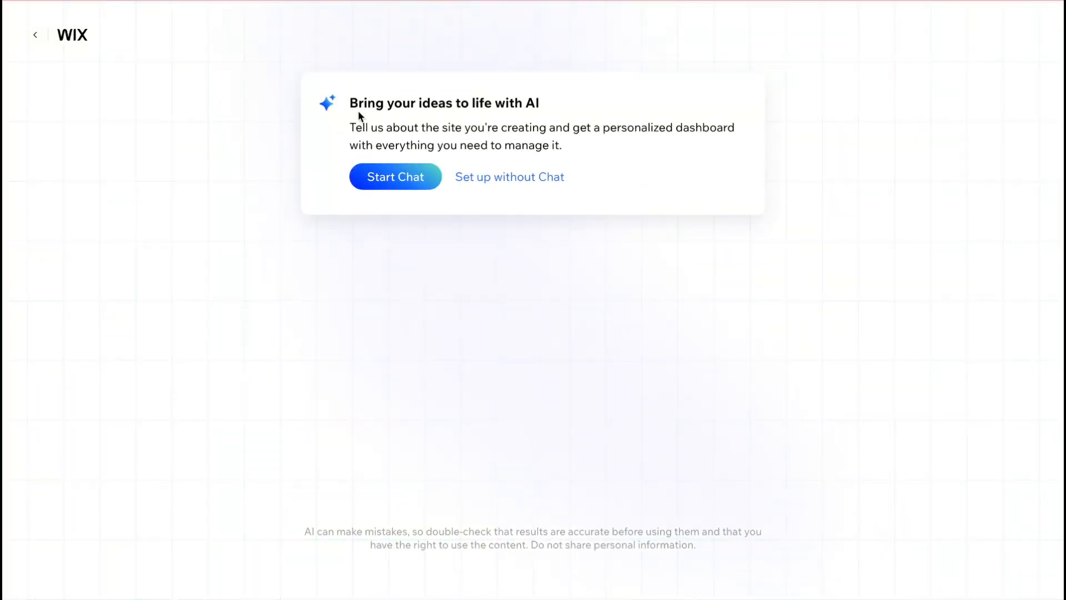
drag(349, 103, 574, 102)
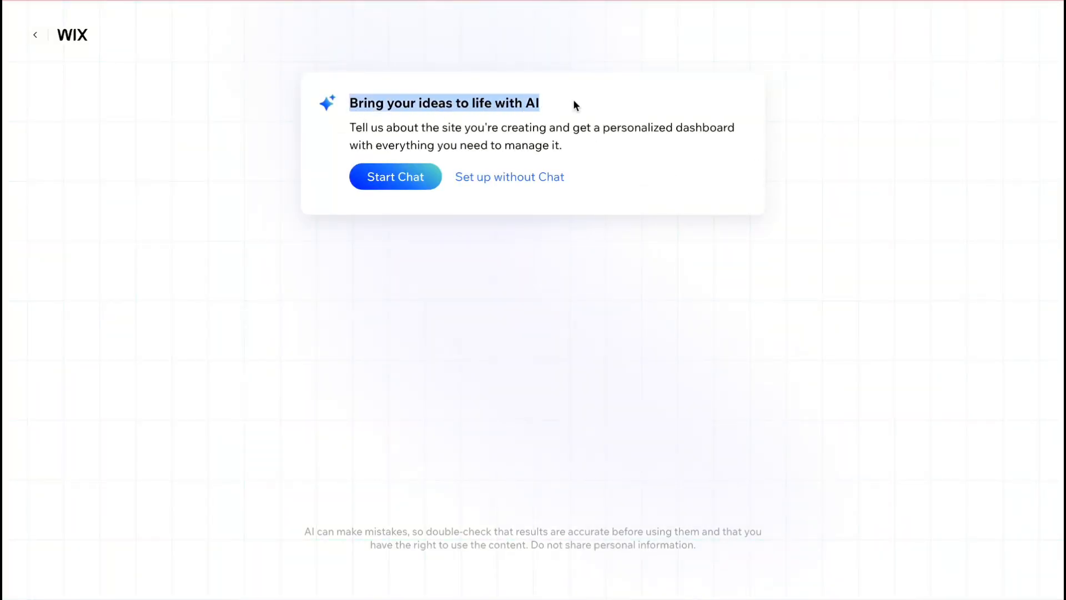
click(637, 71)
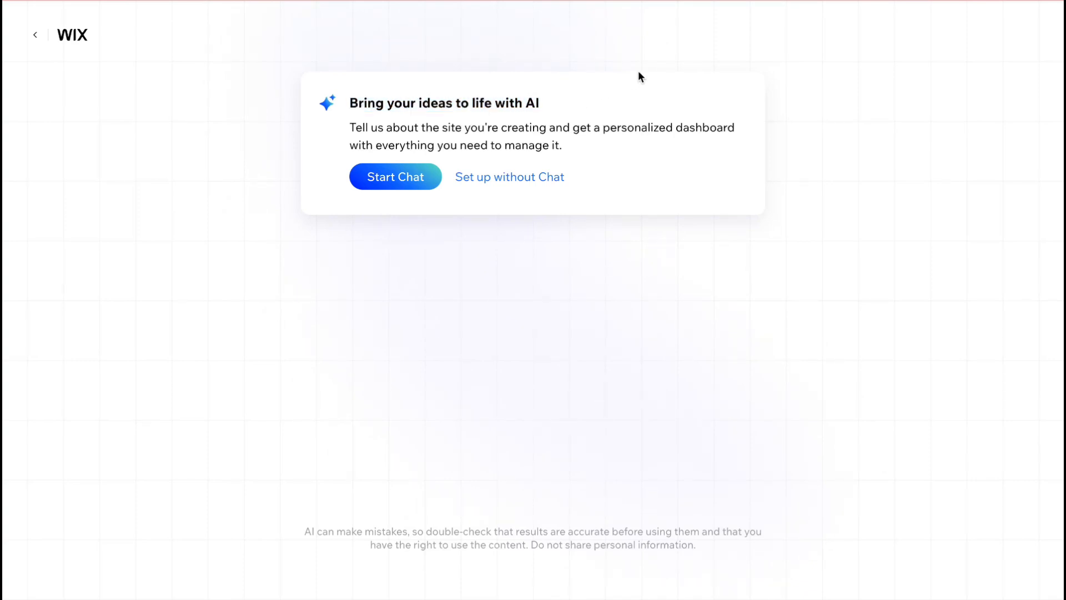
click(484, 177)
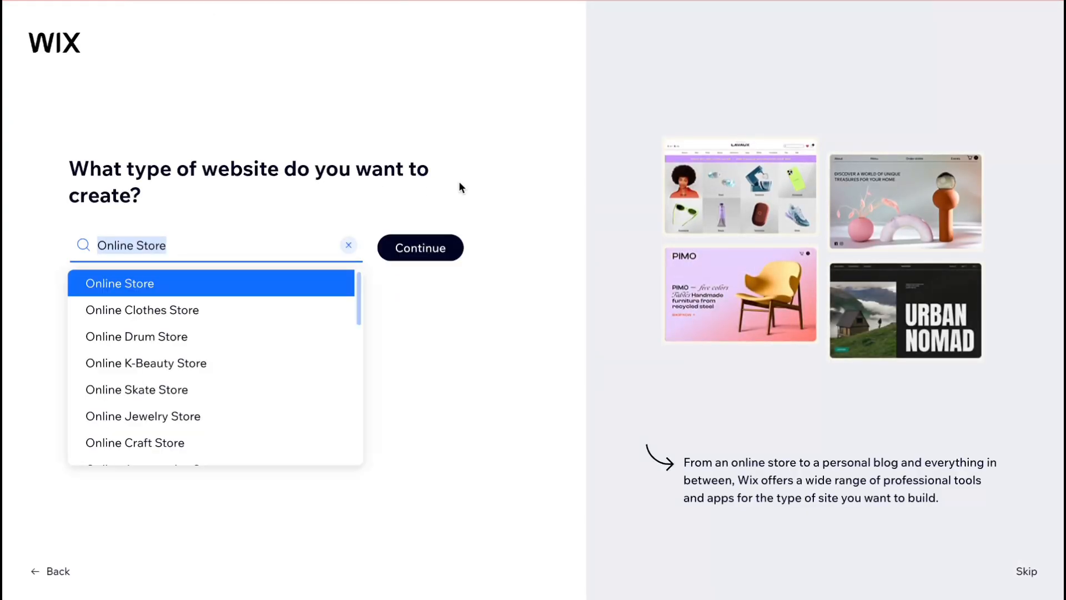
- Set the website type to Portfolio and continue with the site setup
text(port)
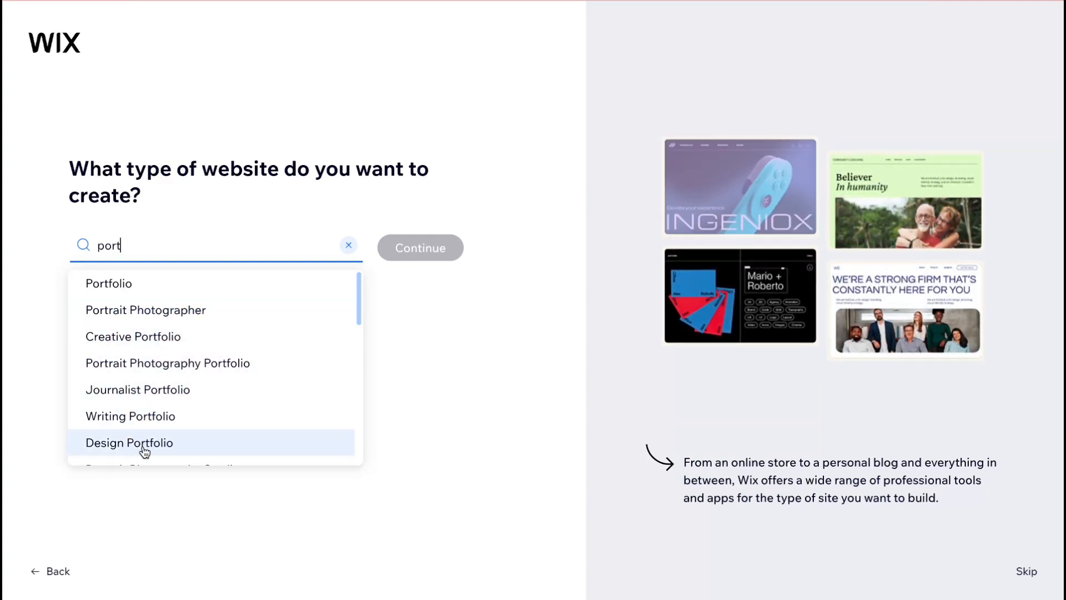
click(127, 283)
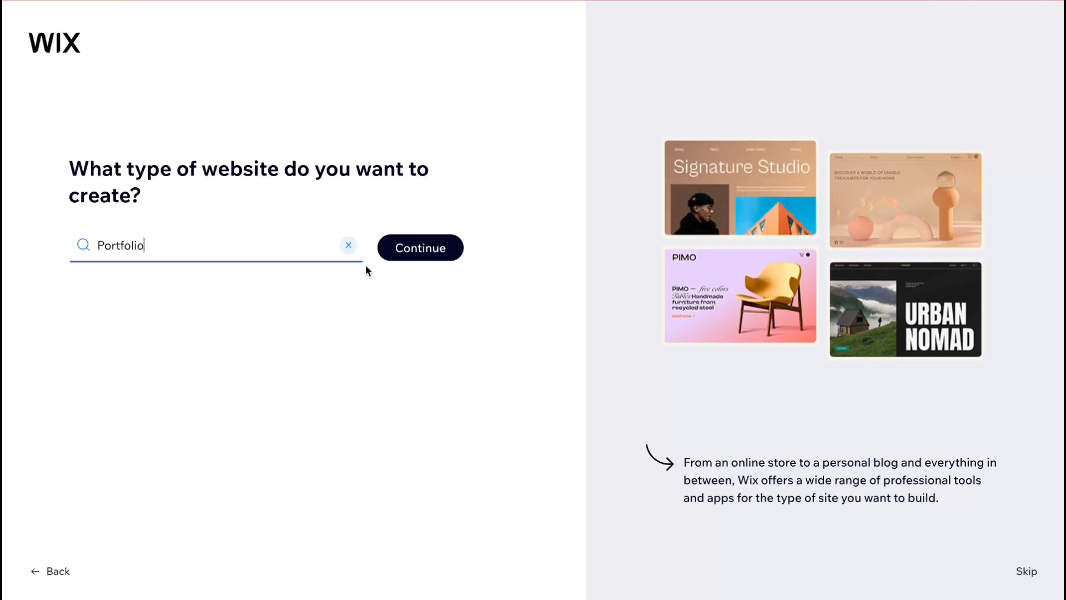
click(416, 246)
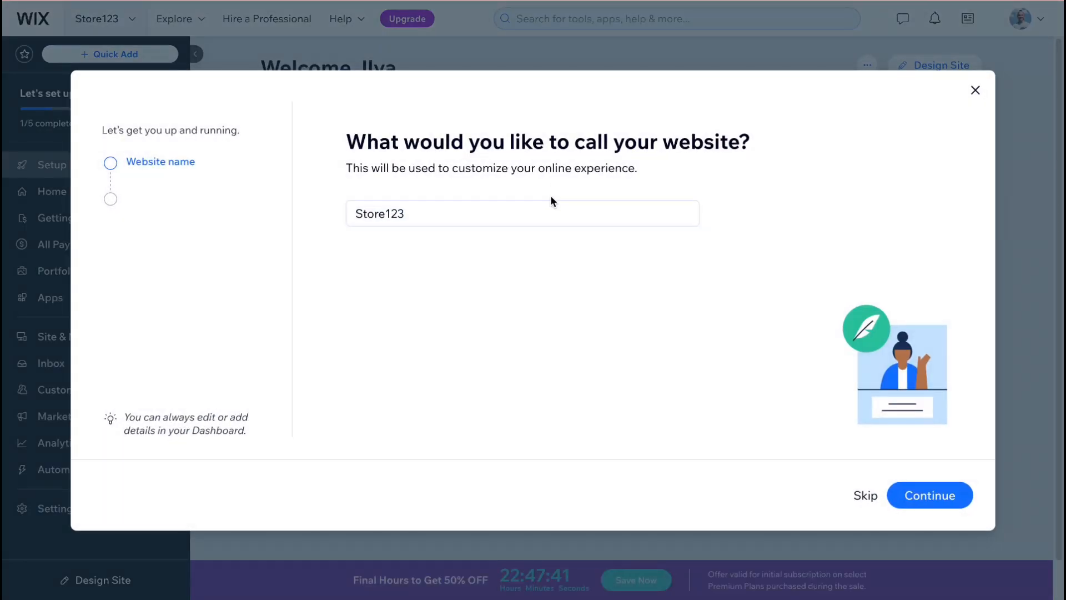
- Name the website Port1 and continue to the app selection
click(449, 216)
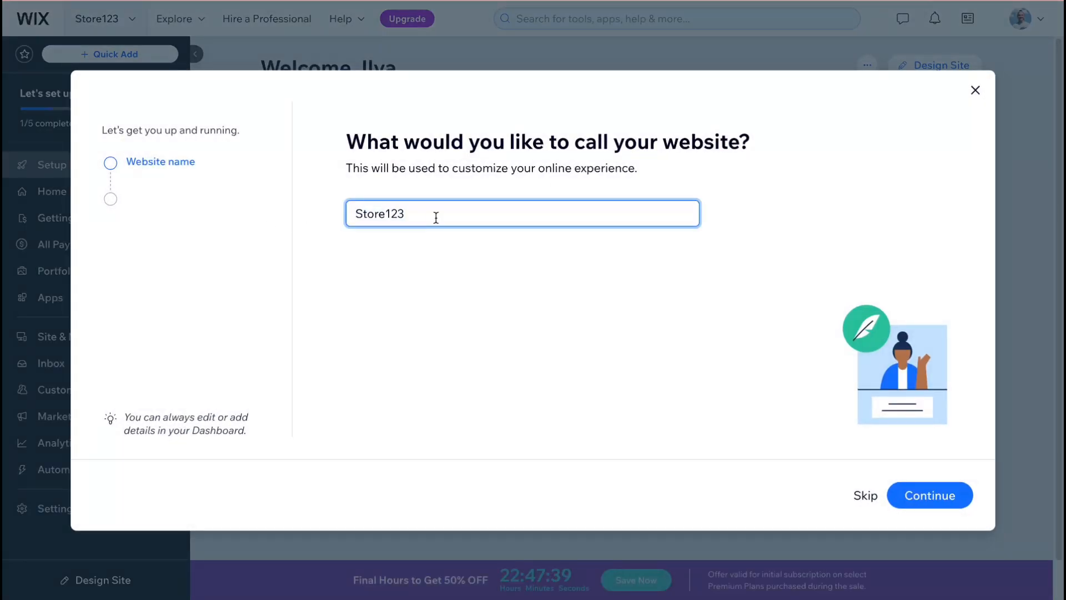
drag(457, 220, 335, 225)
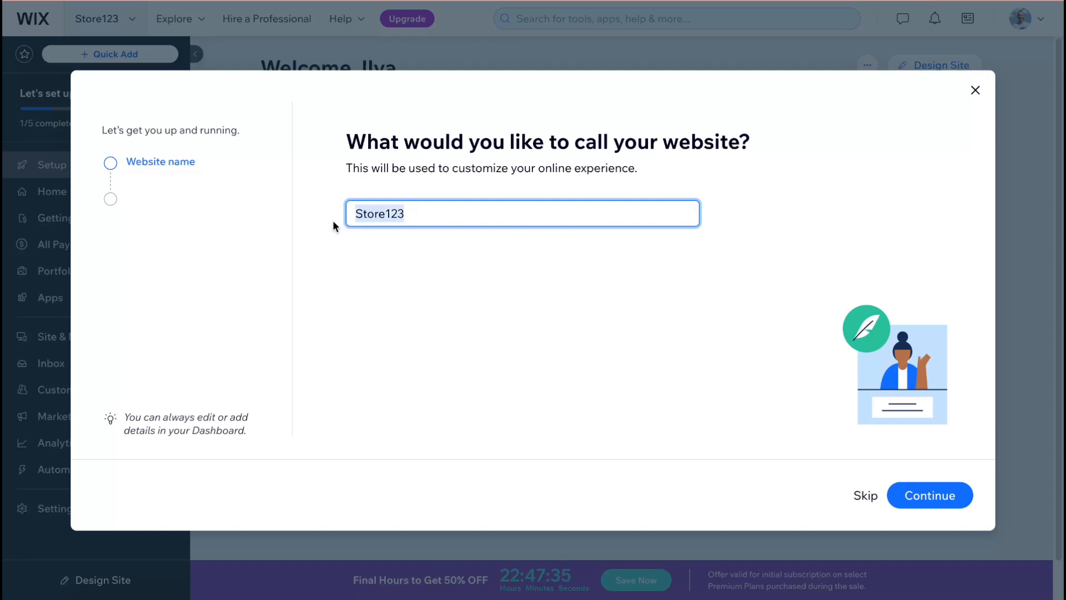
text(Port1)
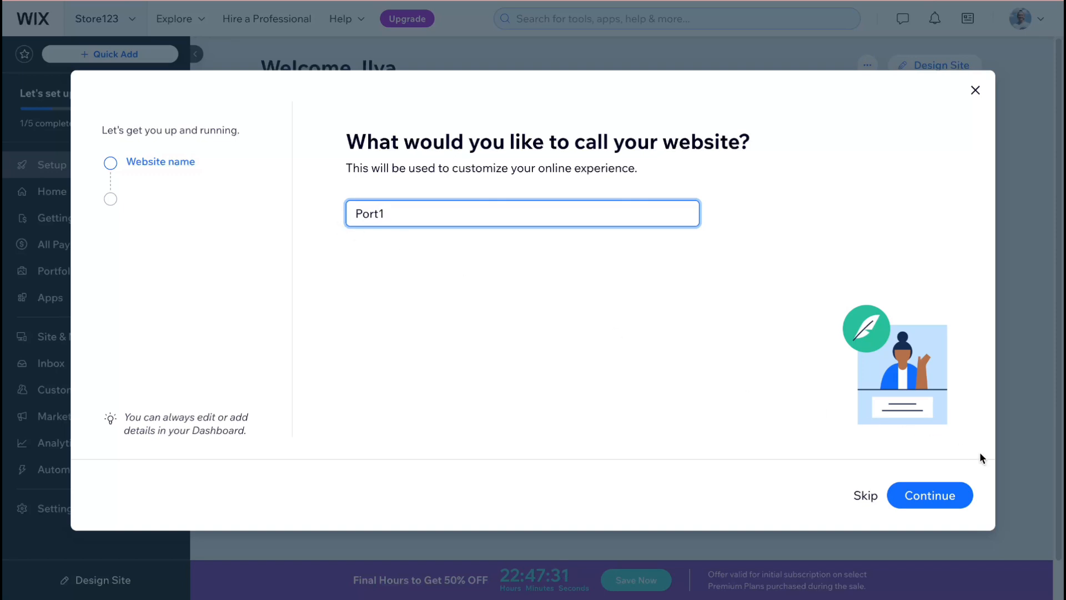
click(927, 493)
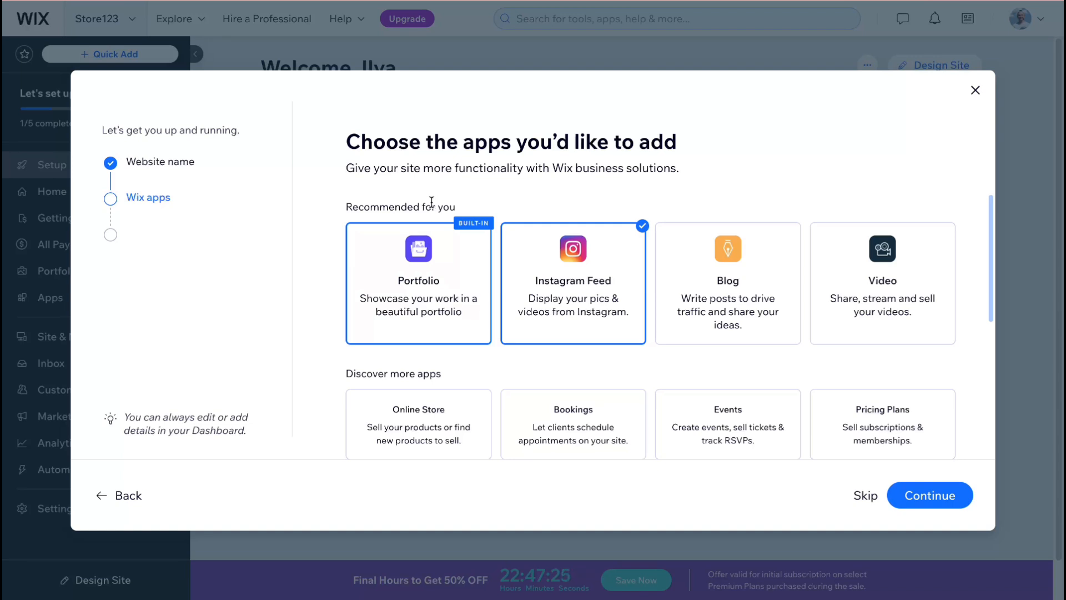
- Add the Video and Blog apps to the preselected ones and finish the setup to reach the site dashboard
scroll(445, 231, down, 2)
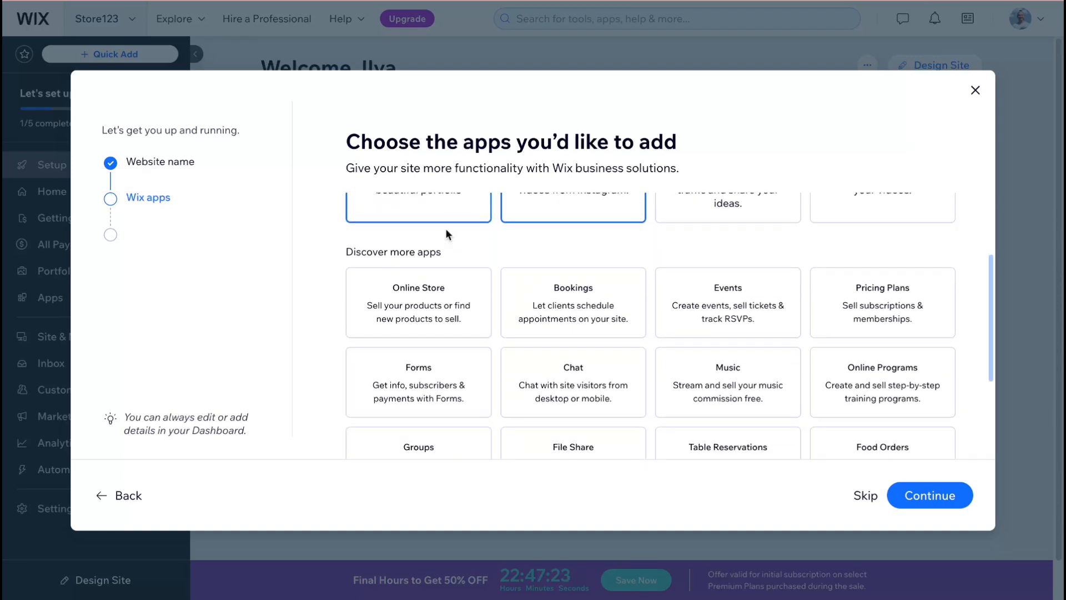
scroll(445, 228, up, 2)
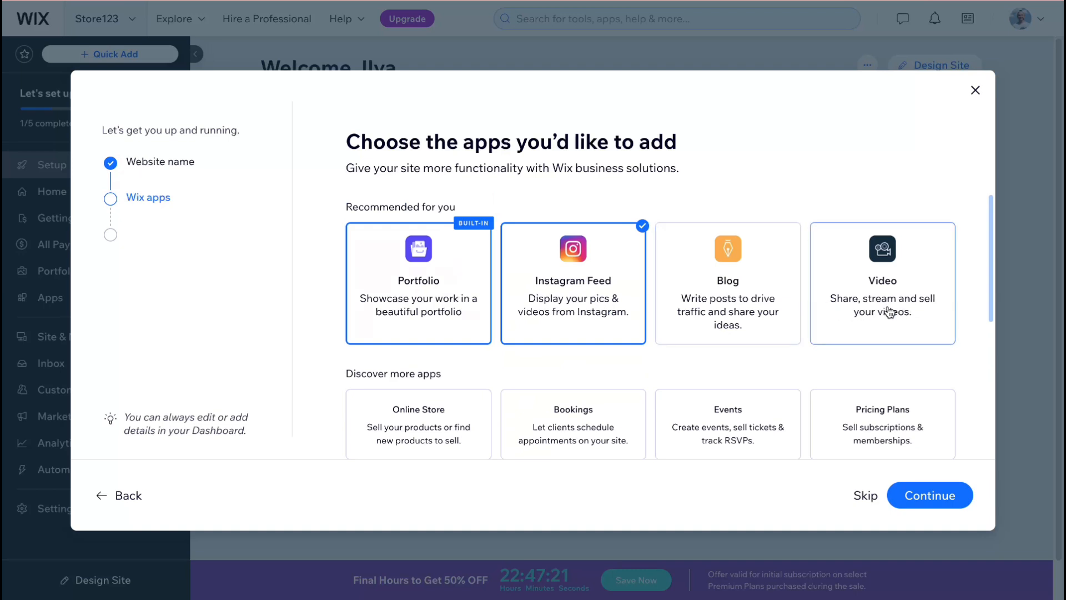
click(888, 280)
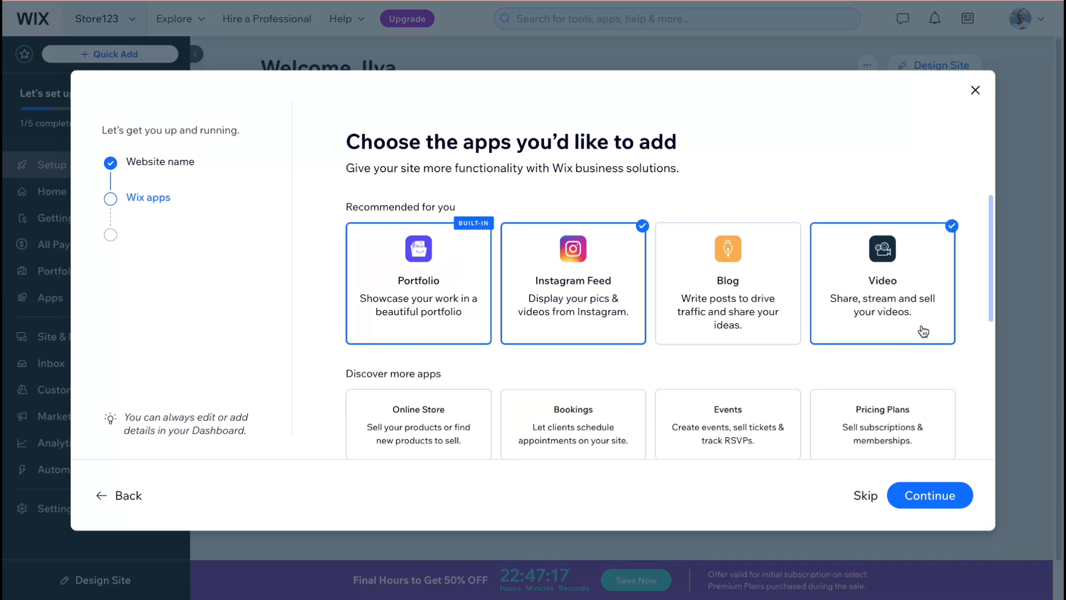
scroll(704, 317, down, 5)
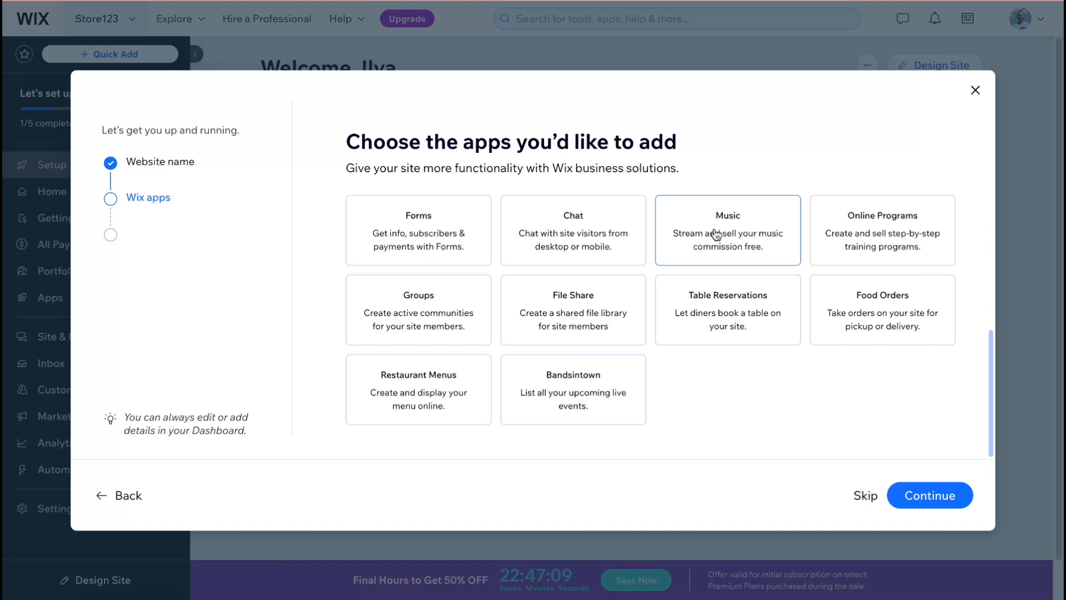
scroll(715, 235, up, 5)
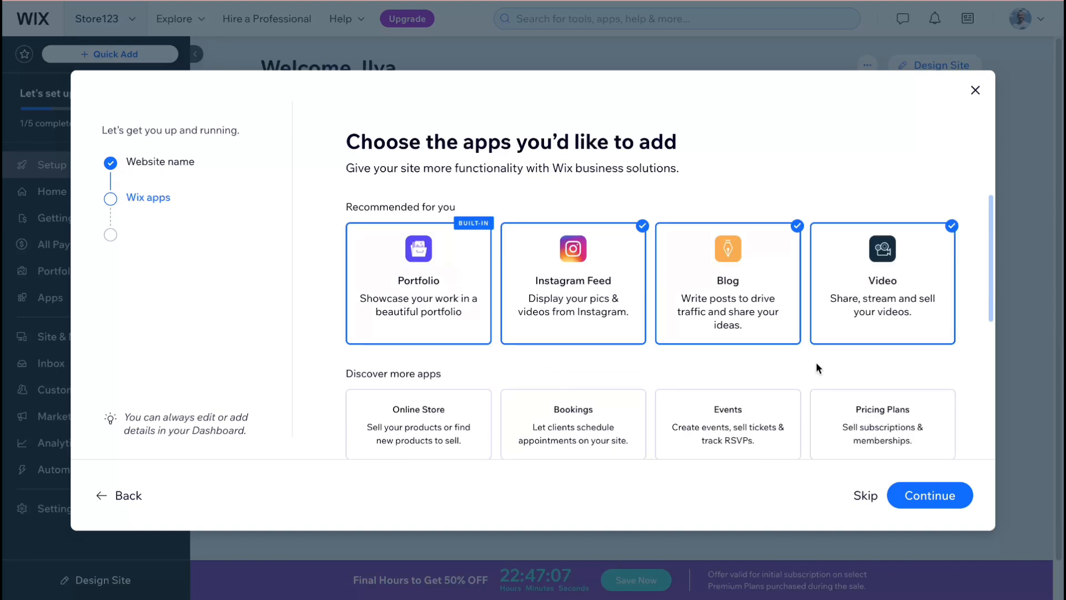
click(942, 497)
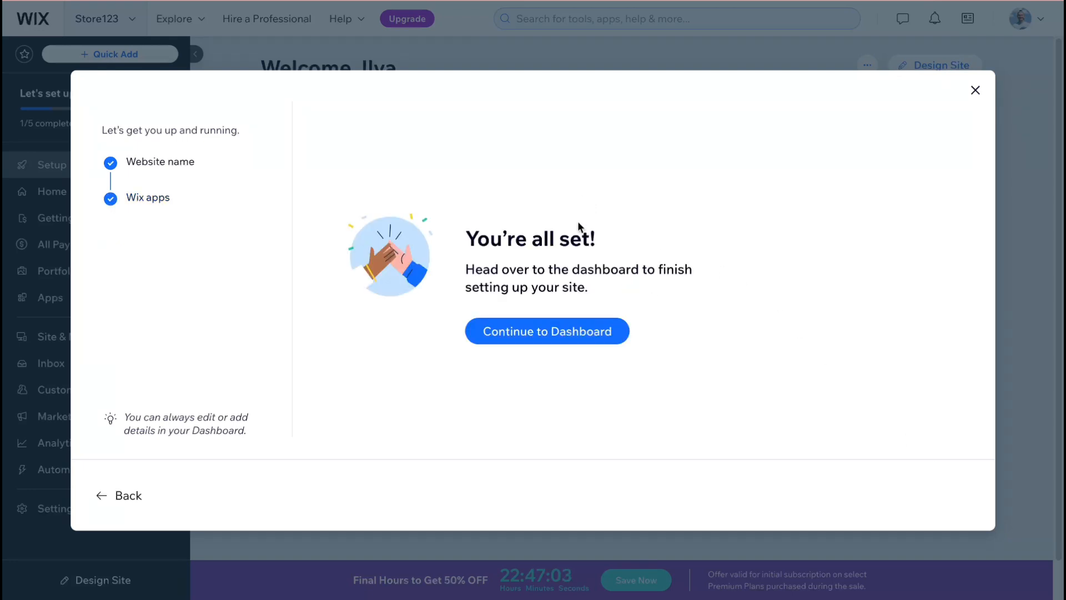
click(563, 332)
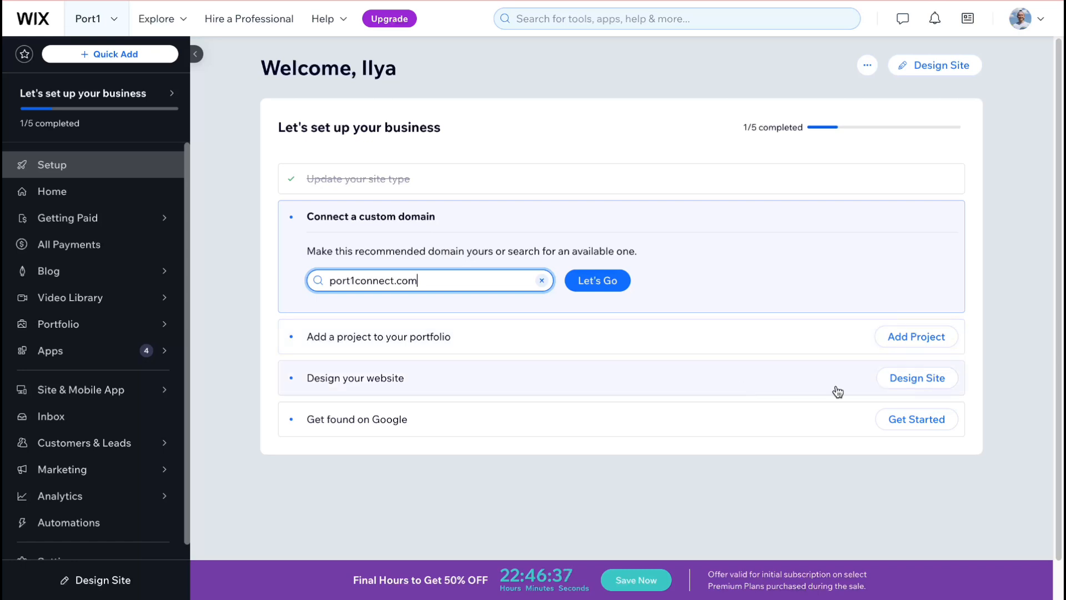
- Open the Projects page of the site's portfolio to start the AI portfolio setup
click(919, 339)
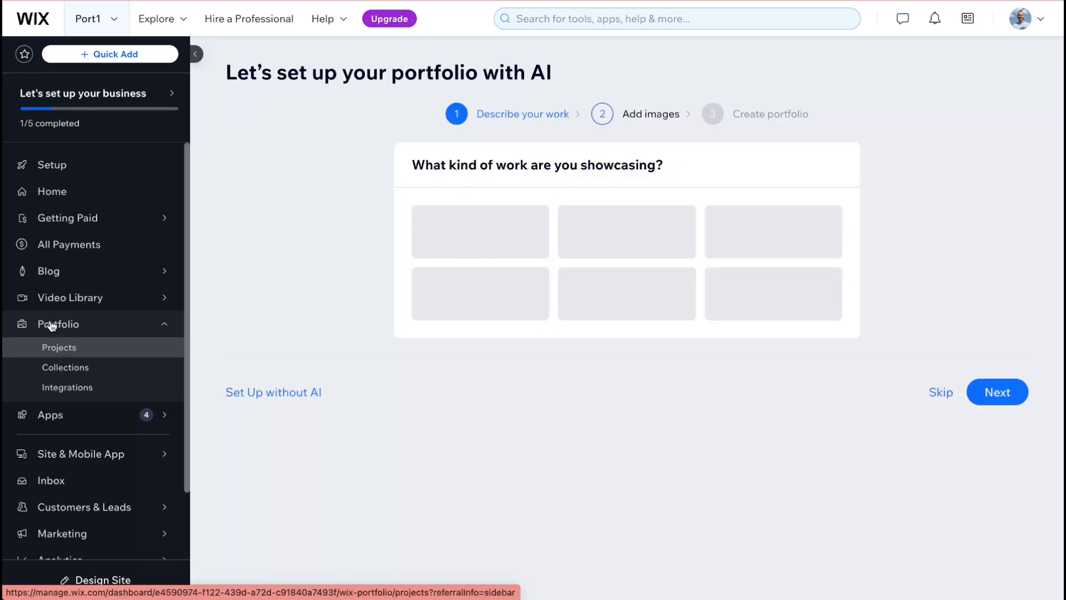
click(91, 160)
mouse_move(75, 329)
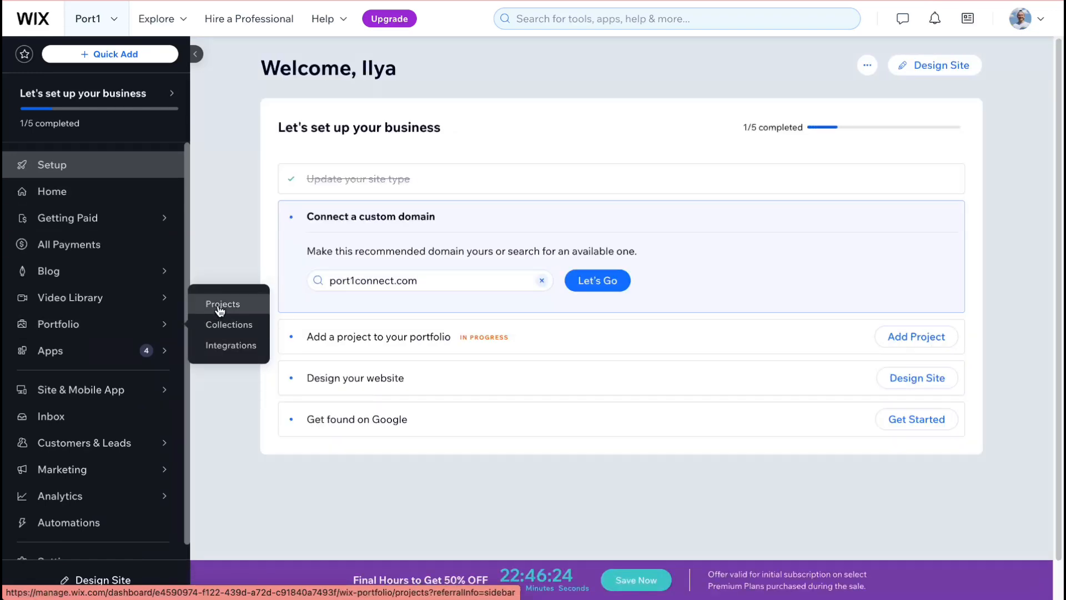
click(218, 309)
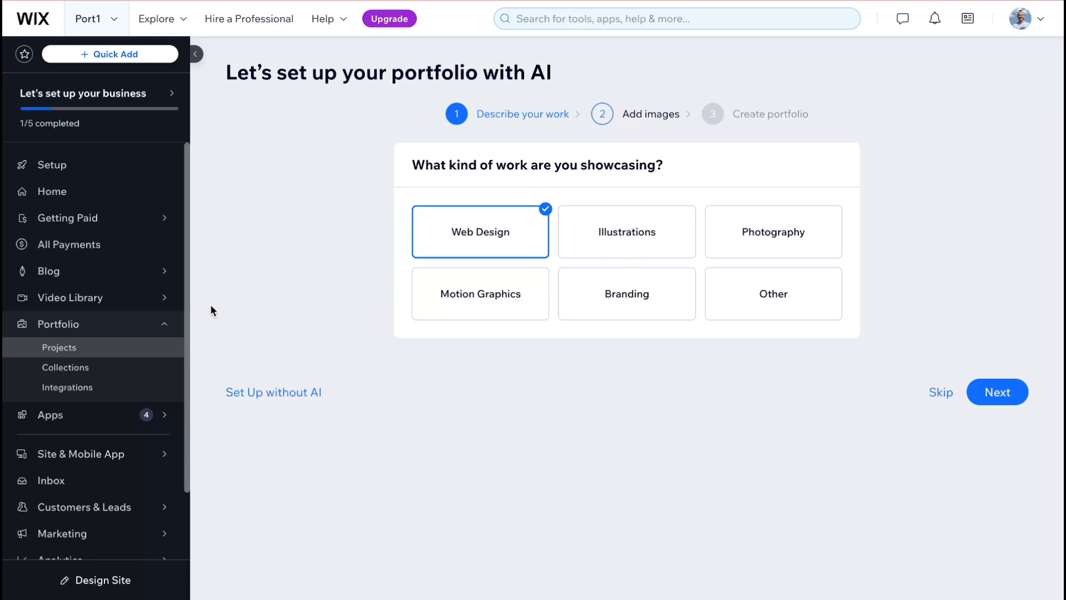
- Choose Photography as the kind of work to showcase and proceed to adding images
drag(422, 178, 753, 169)
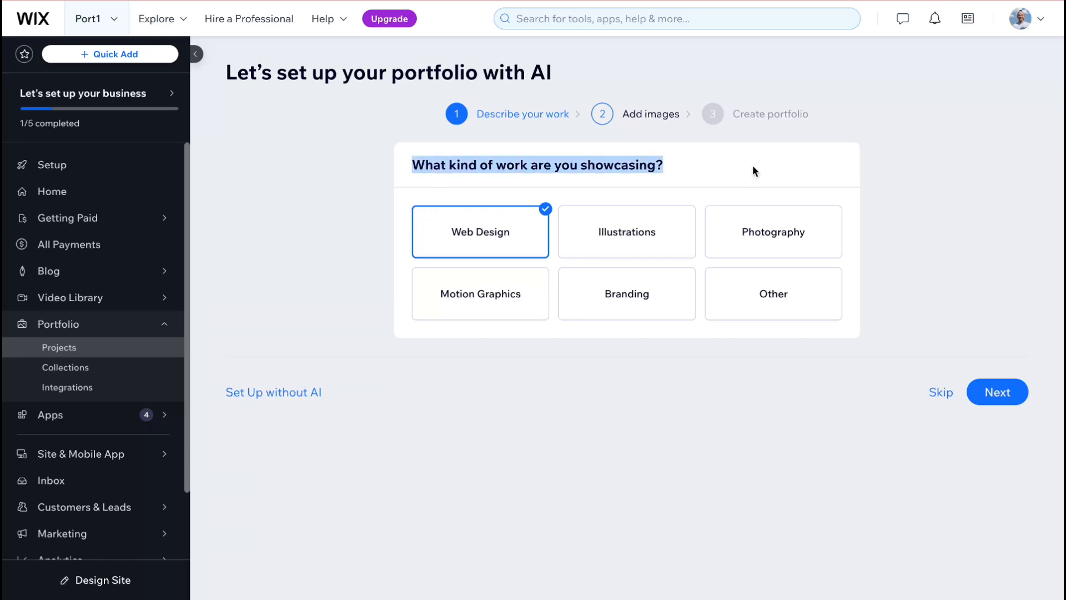
click(754, 171)
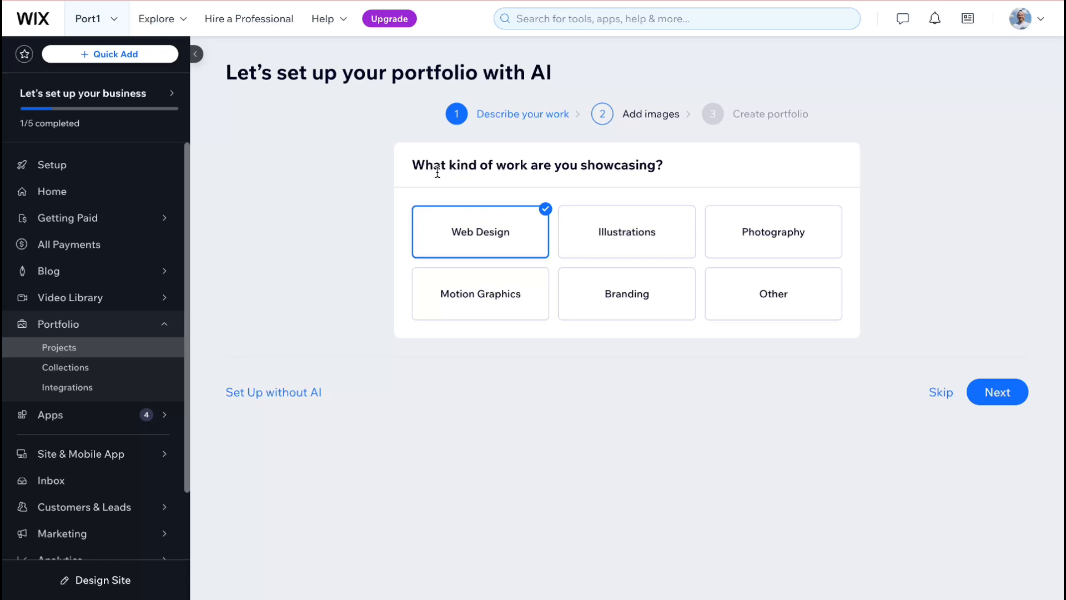
drag(413, 166, 737, 175)
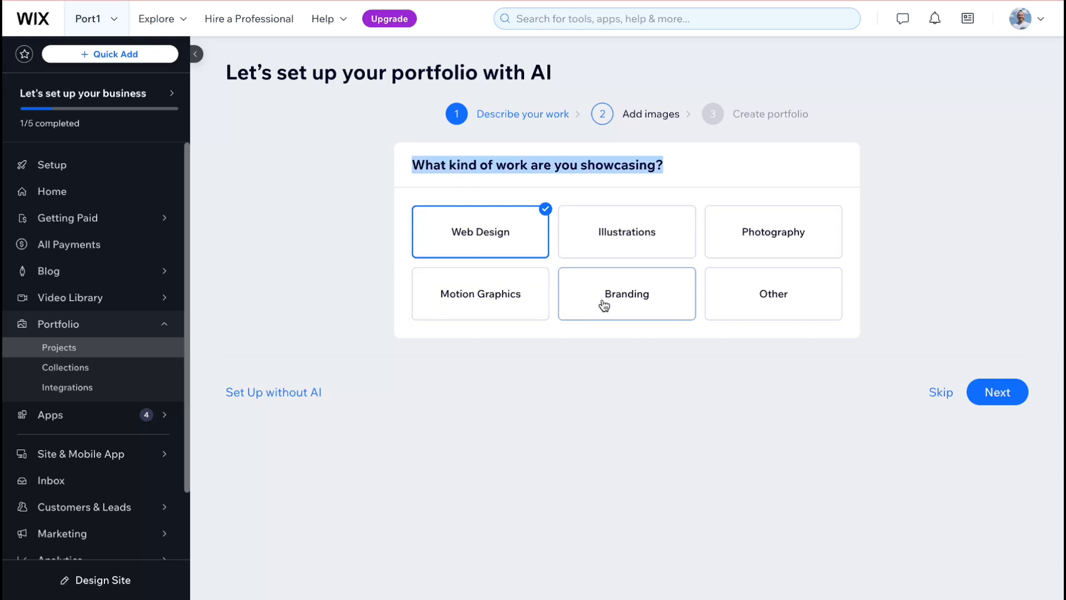
click(766, 242)
click(464, 233)
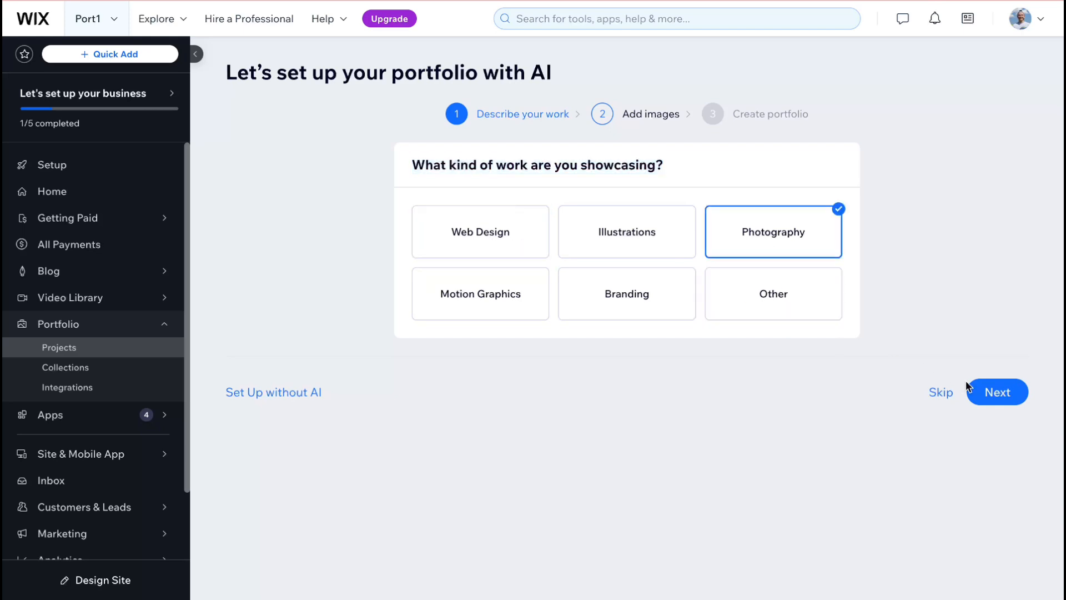
click(998, 398)
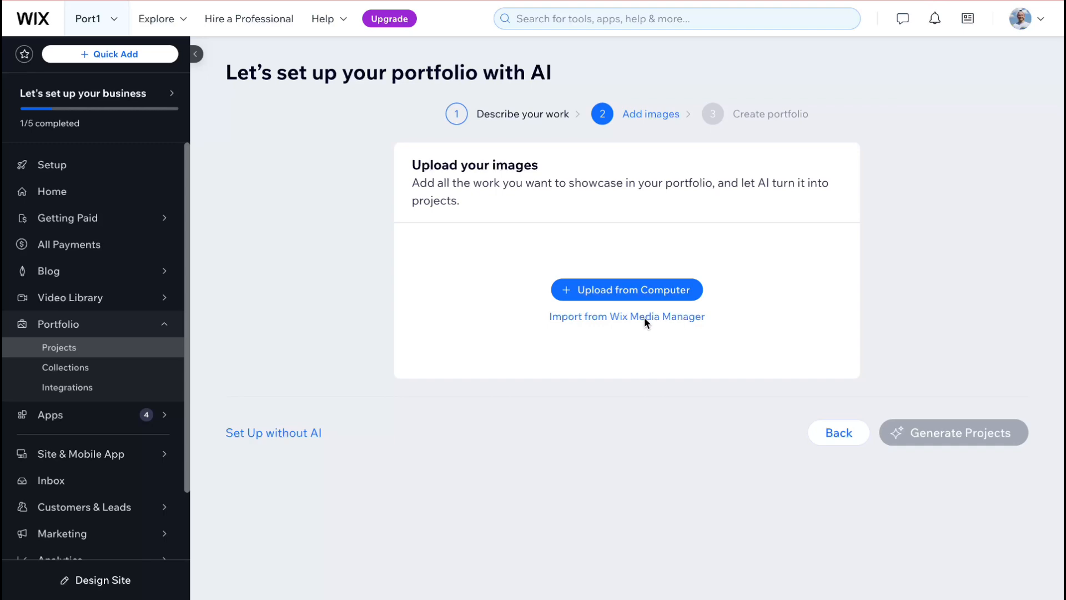
- Open the Wix Media Manager and look through its Shutterstock images, site files and boards
click(609, 316)
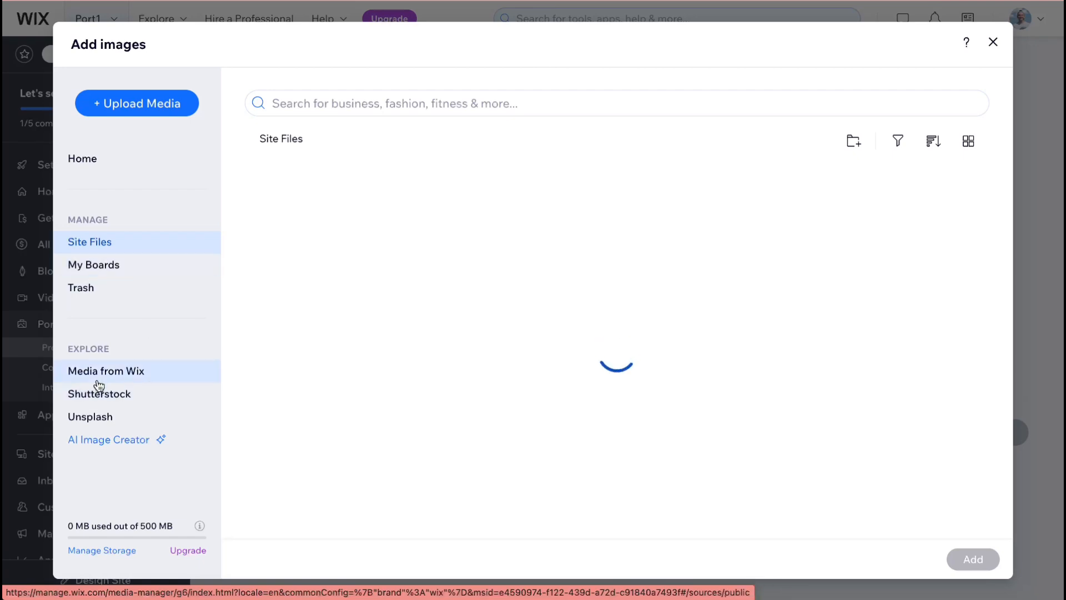
click(110, 395)
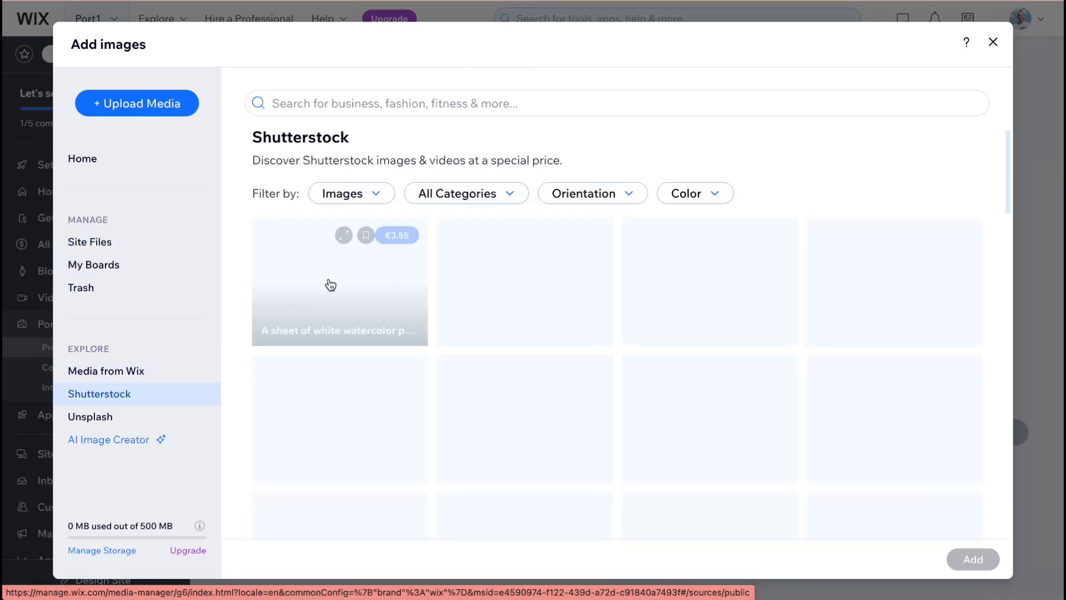
click(894, 284)
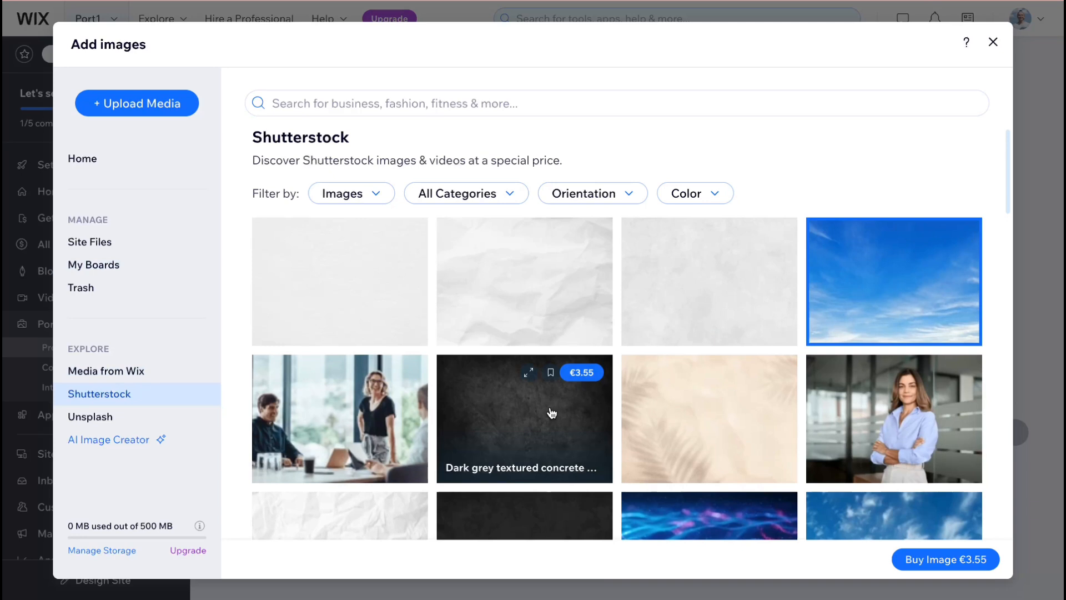
click(66, 244)
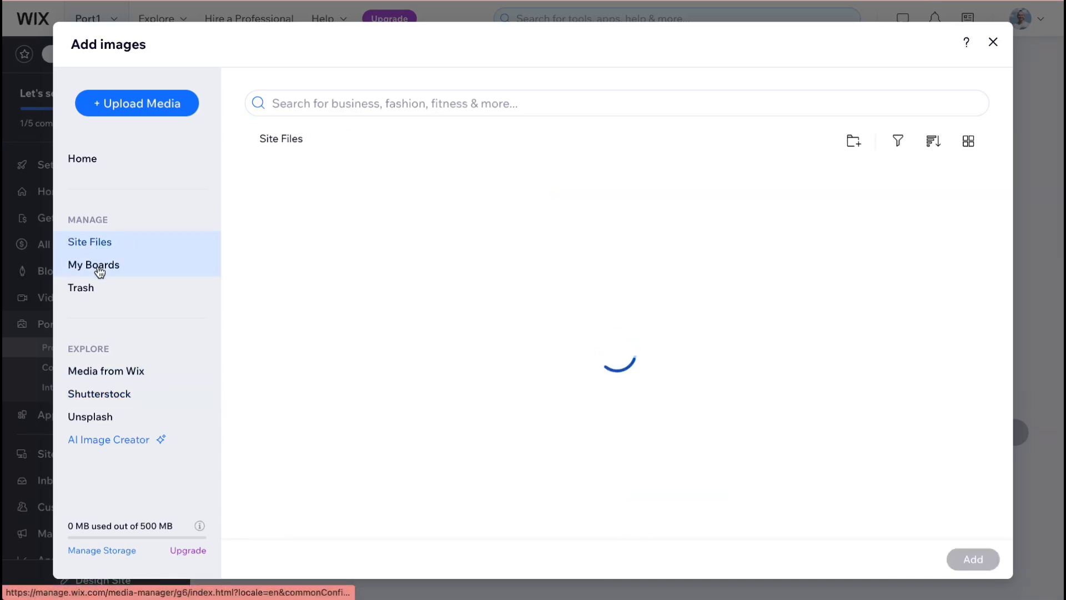
click(88, 273)
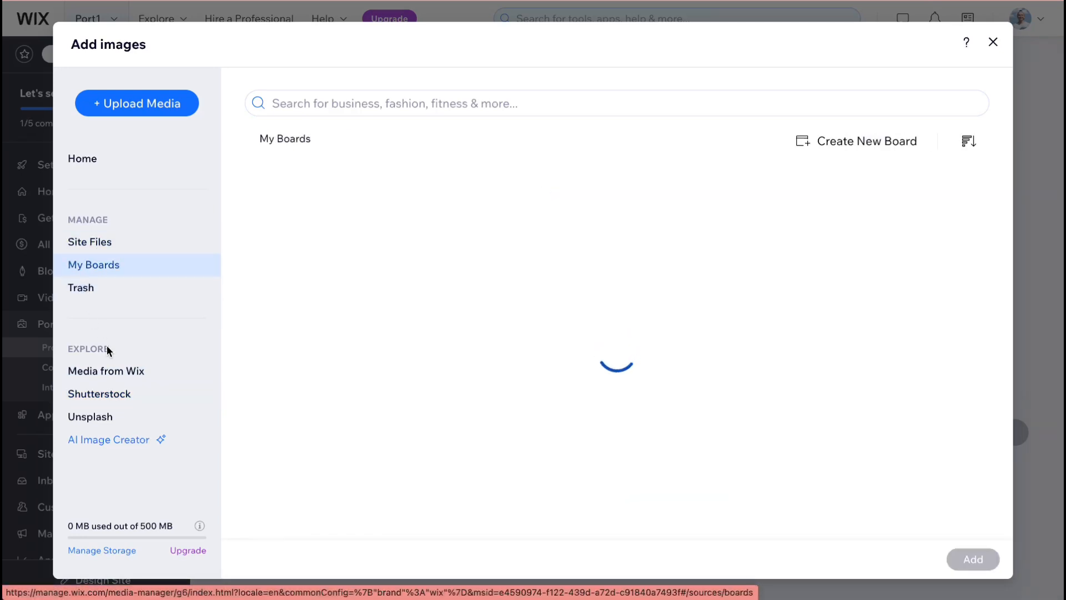
- Import the free Unsplash photo of the futuristic white interior into the portfolio images
click(92, 415)
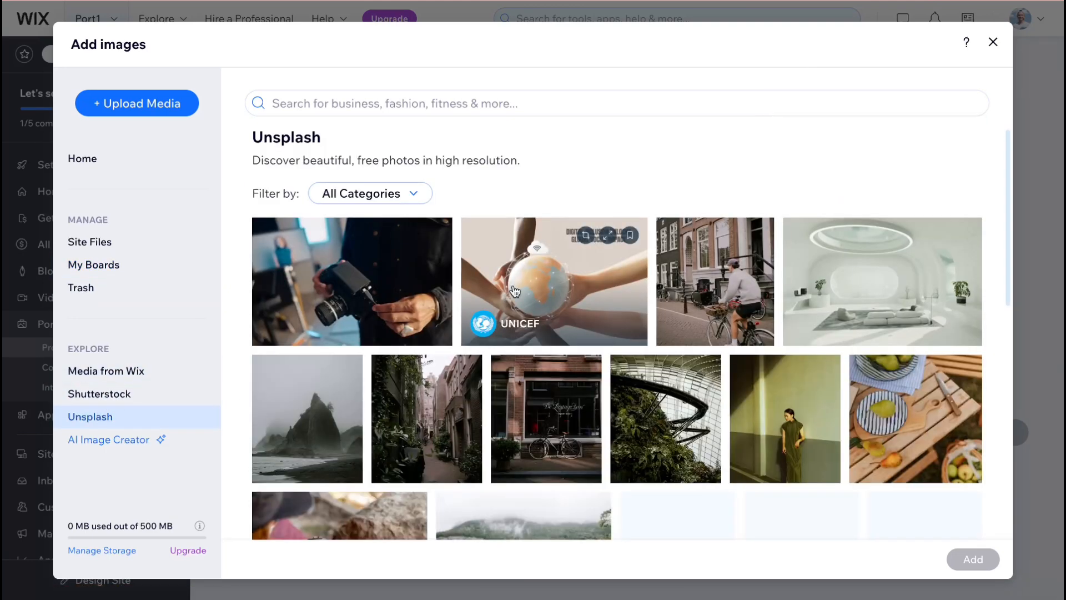
click(905, 290)
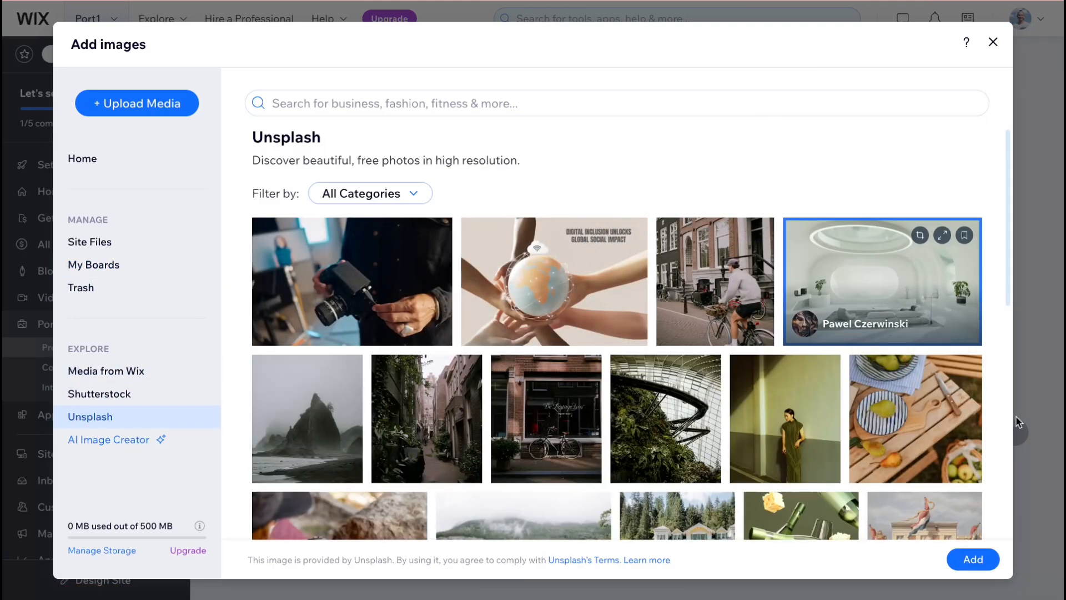
click(973, 560)
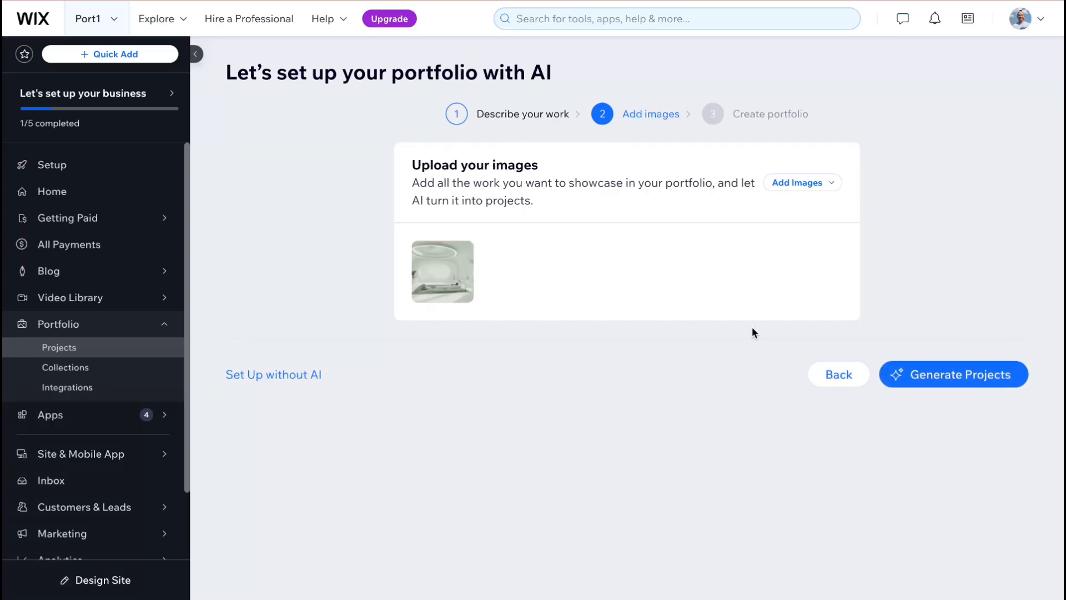
- Generate a project from the imported image, create the portfolio with its suggested title and description, and dismiss the pop-up messages
click(957, 382)
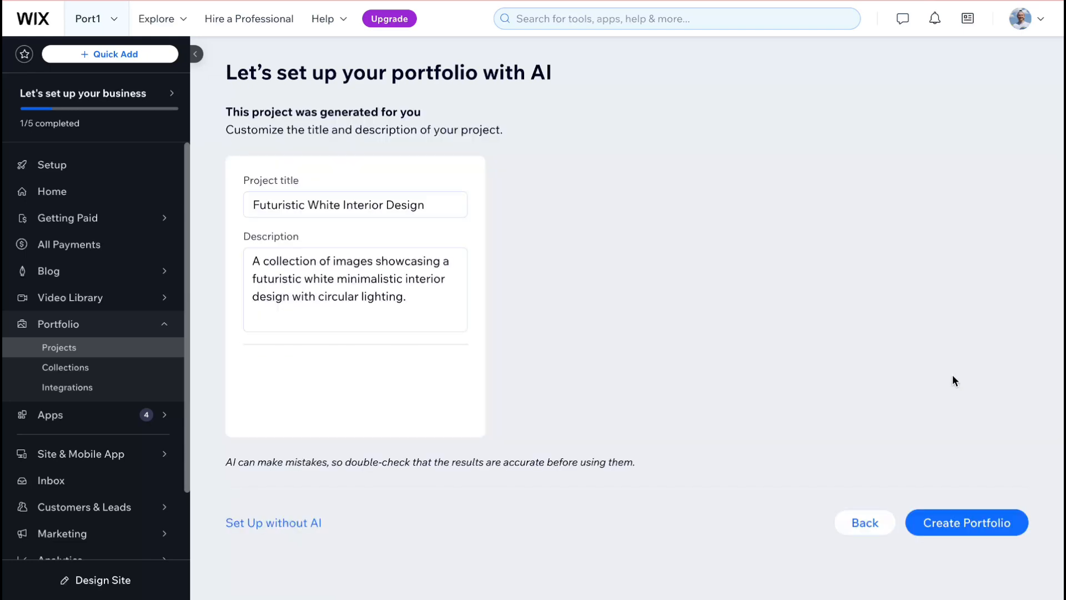
mouse_move(194, 217)
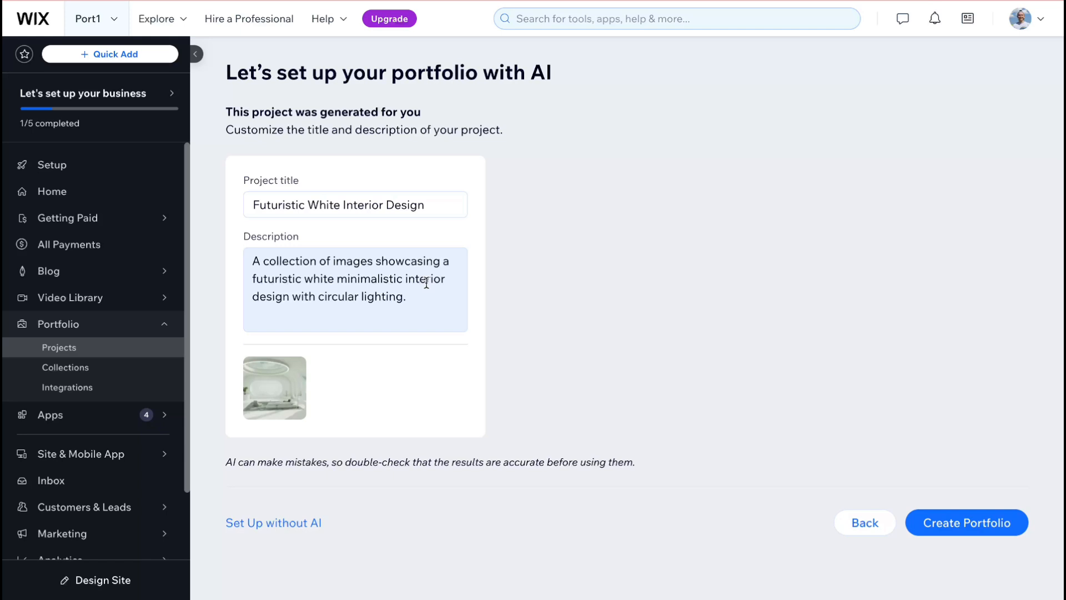
click(963, 528)
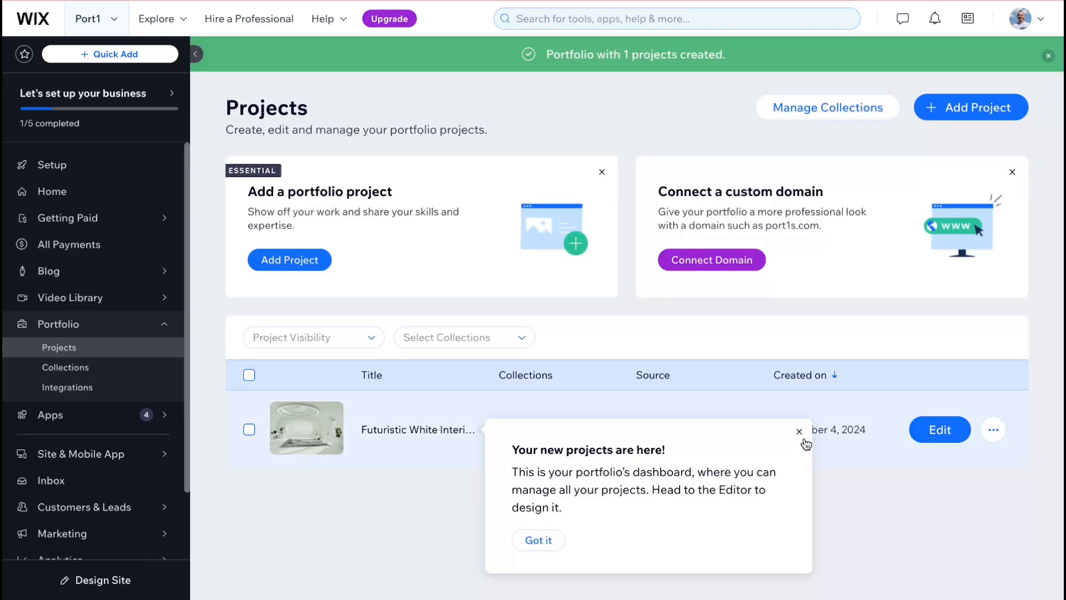
click(799, 432)
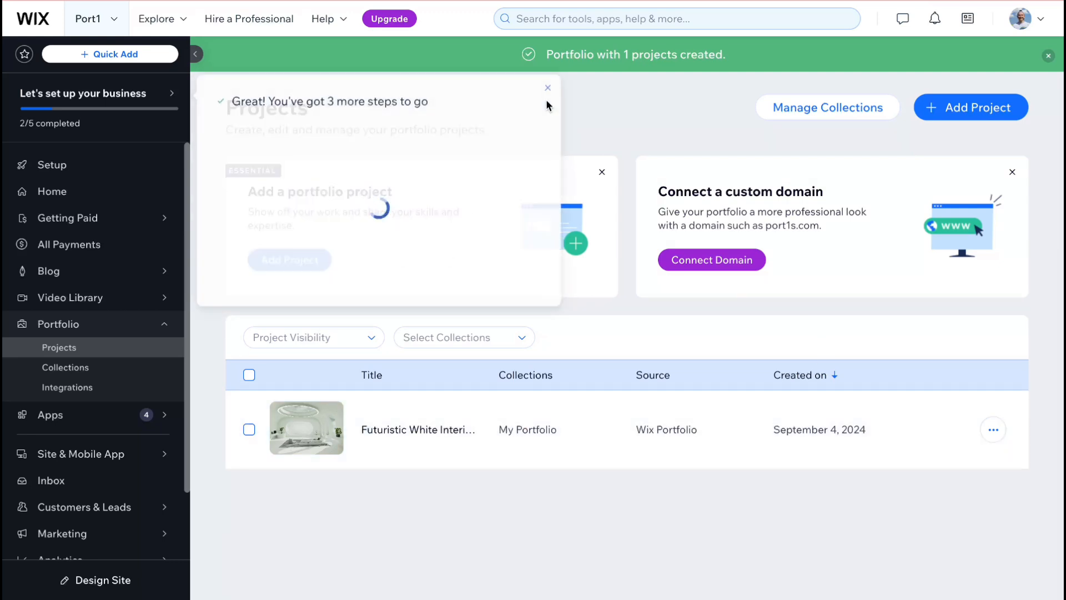
click(553, 87)
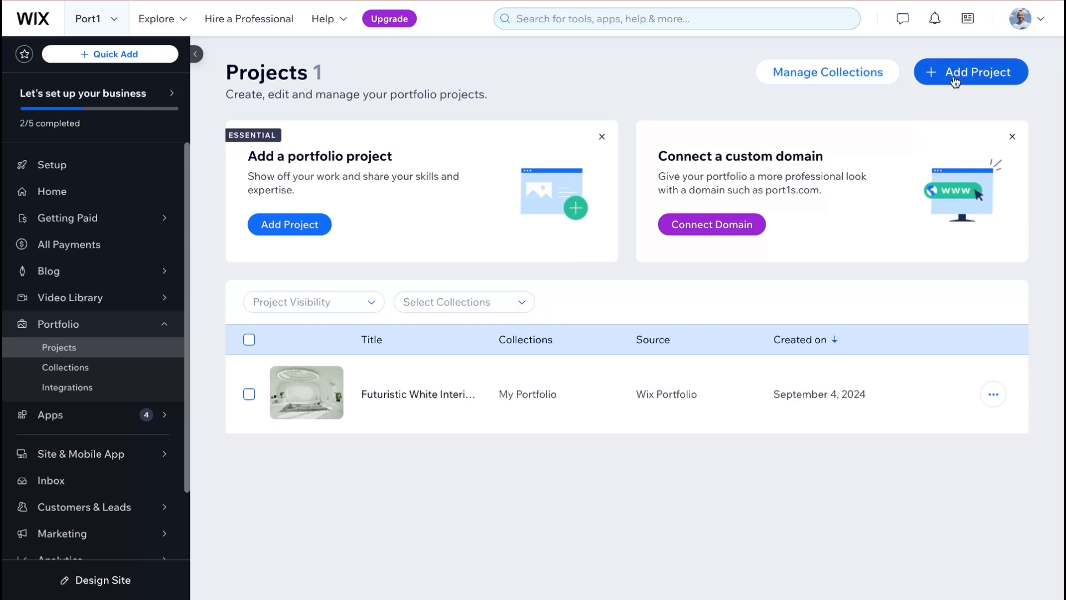
click(993, 394)
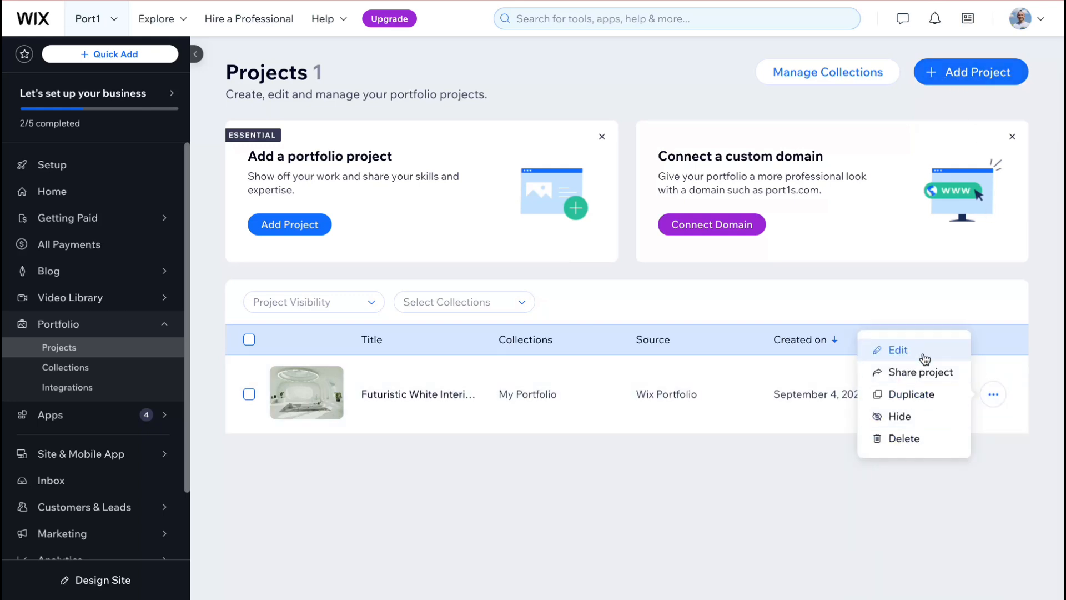
click(799, 502)
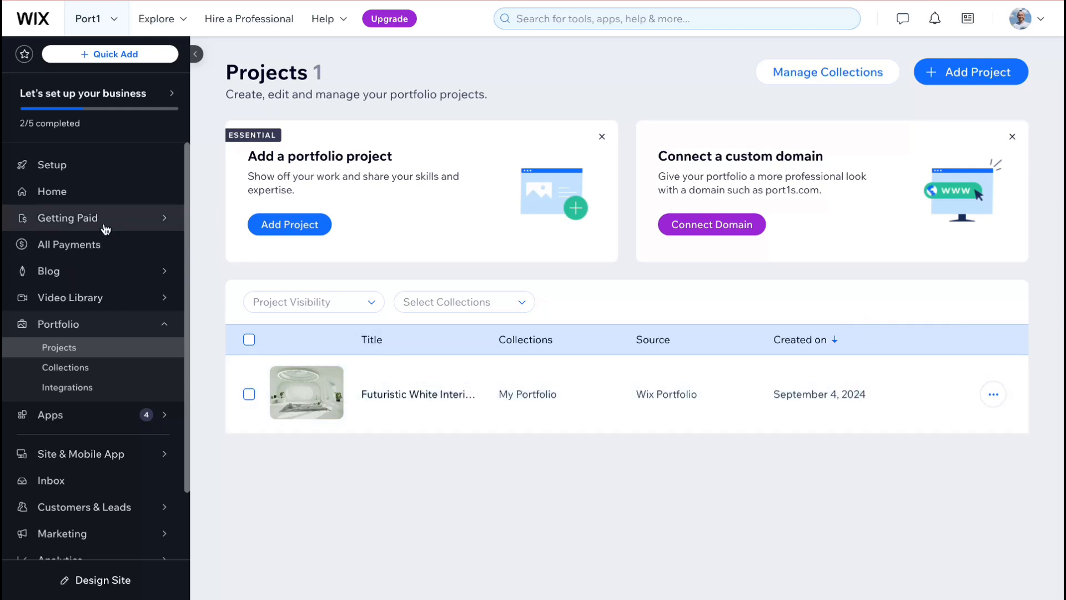
- Start designing the website from the business setup checklist and choose to customize a template
click(62, 167)
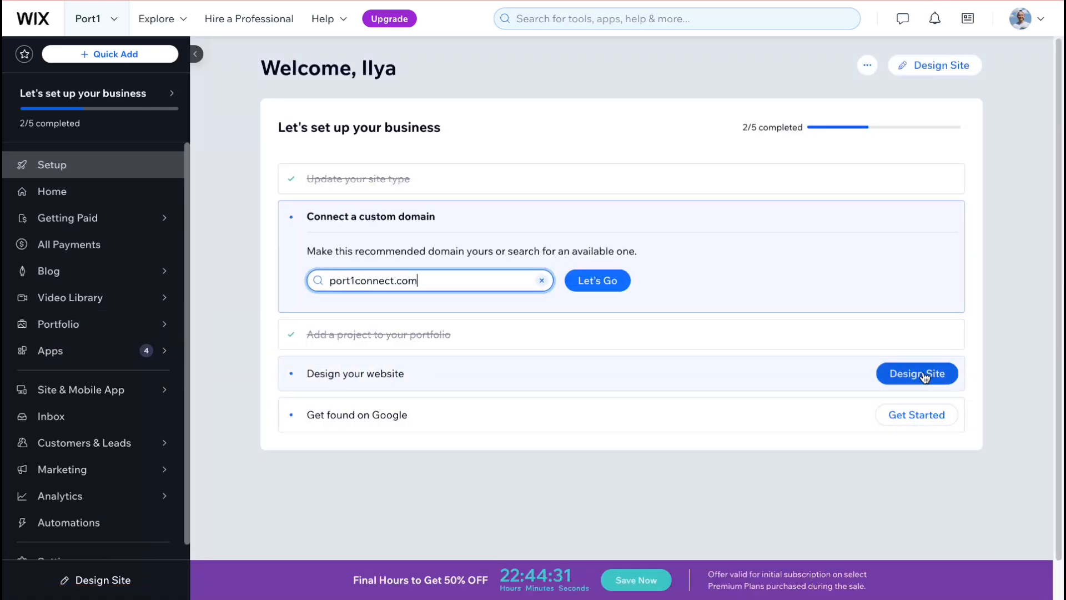
click(922, 376)
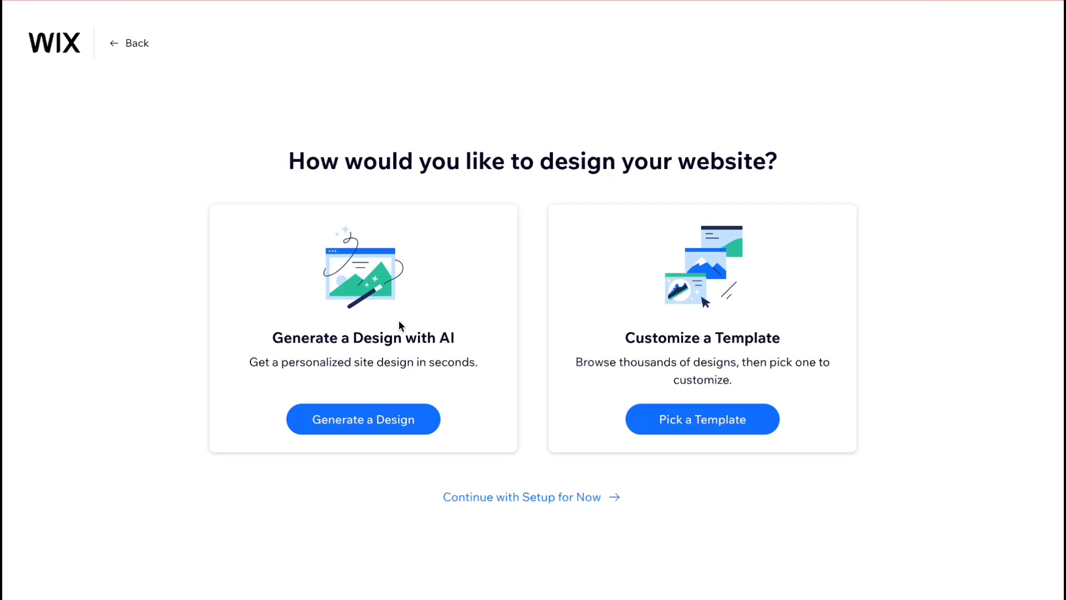
click(698, 427)
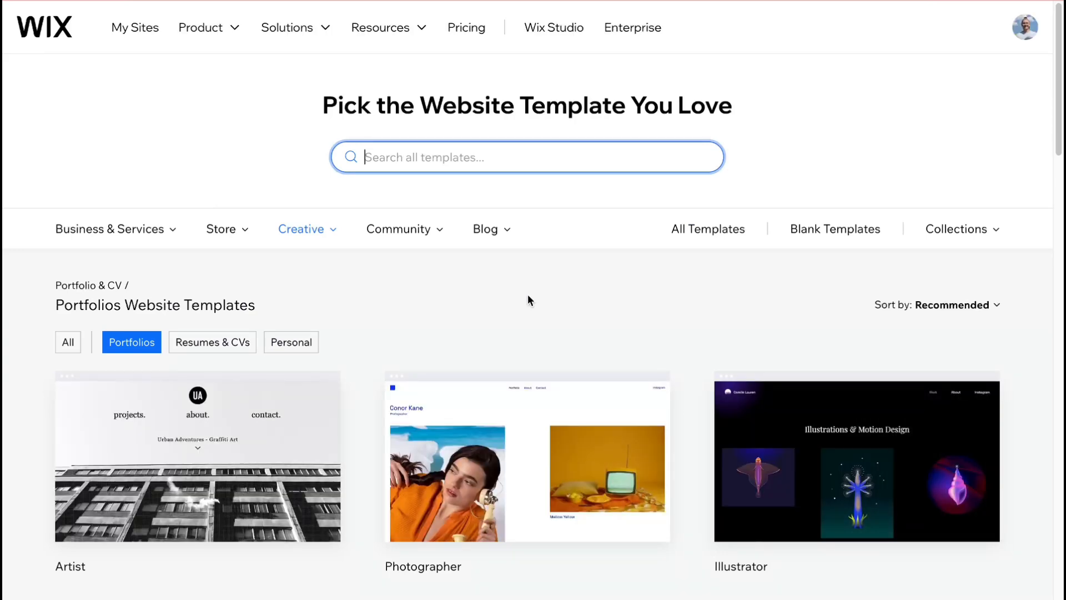
- Browse the portfolio templates, including page 3, and open the preview of the Family Photographer template
scroll(528, 309, down, 14)
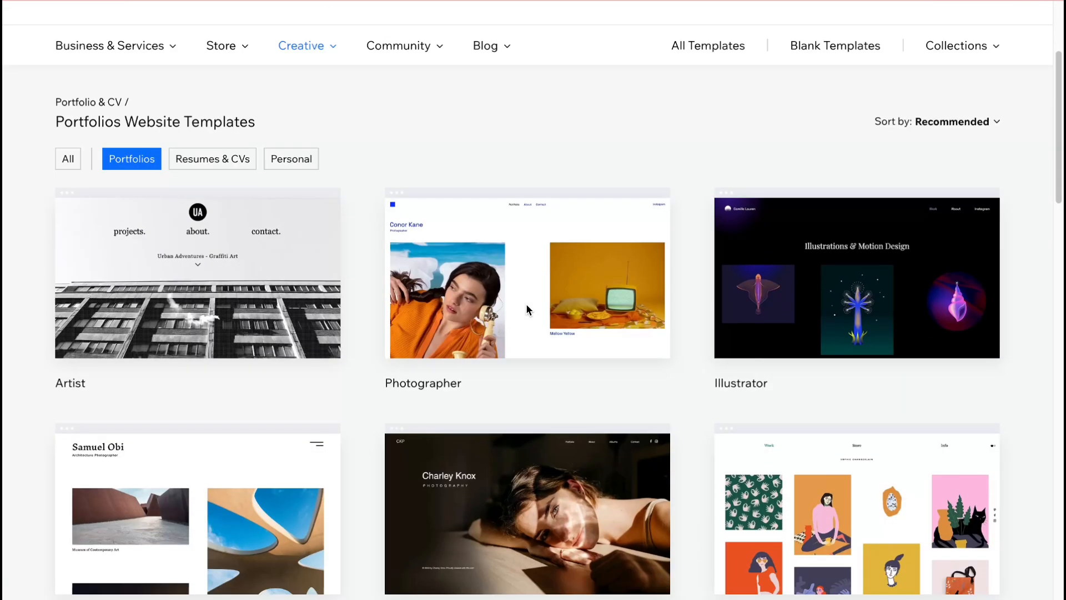
scroll(526, 306, down, 2)
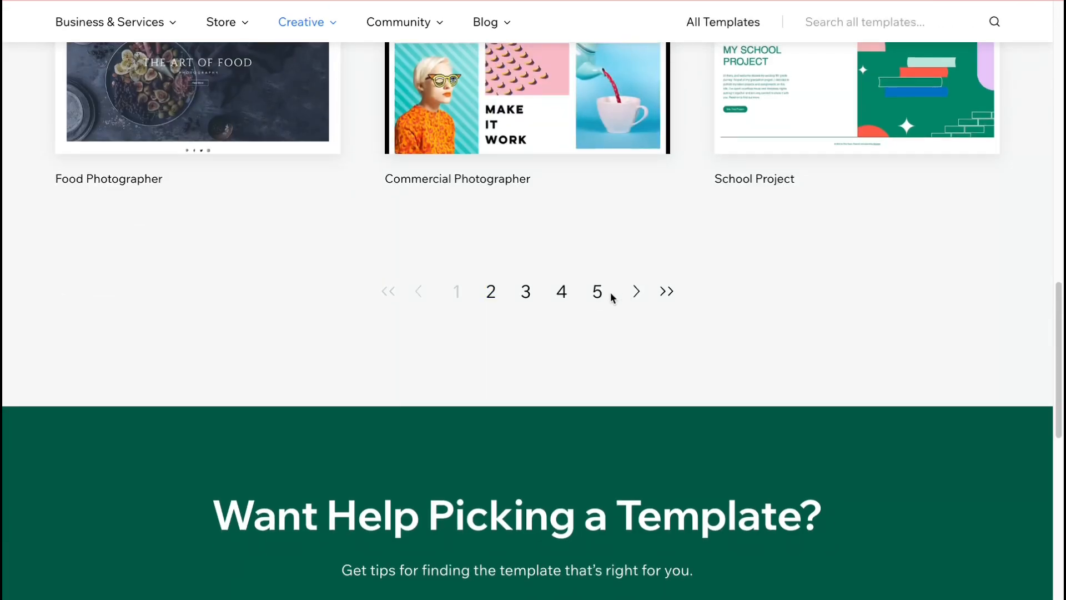
scroll(597, 300, up, 5)
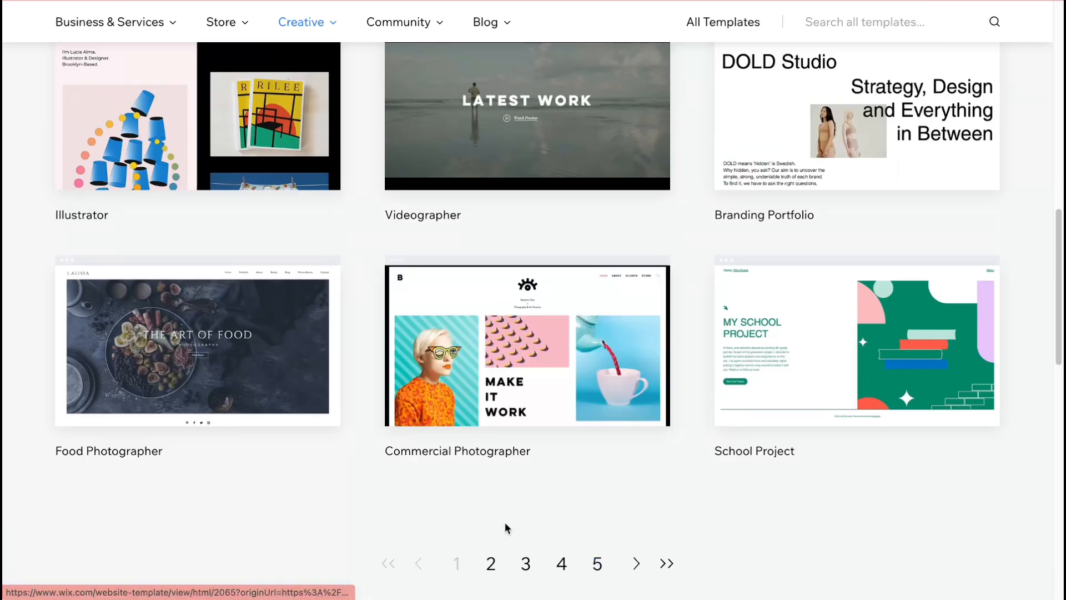
click(523, 564)
scroll(527, 486, down, 3)
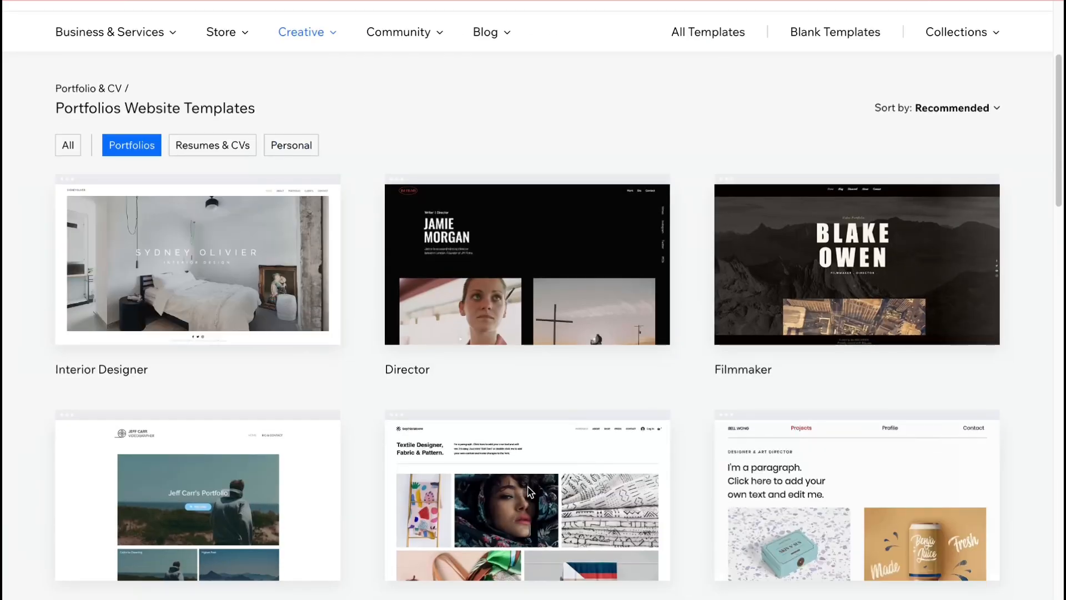
scroll(504, 476, down, 12)
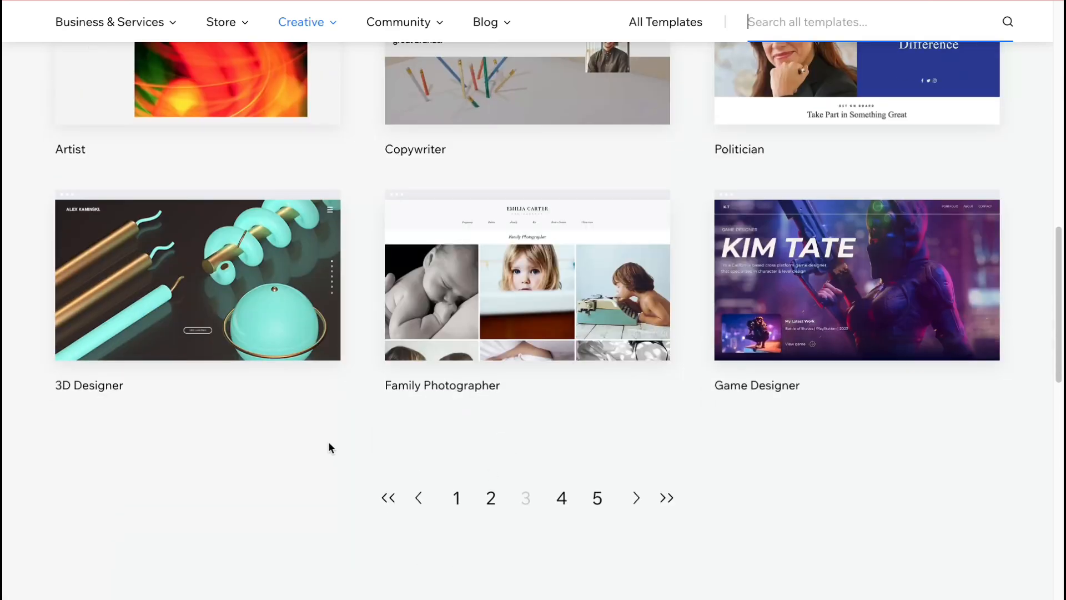
mouse_move(578, 268)
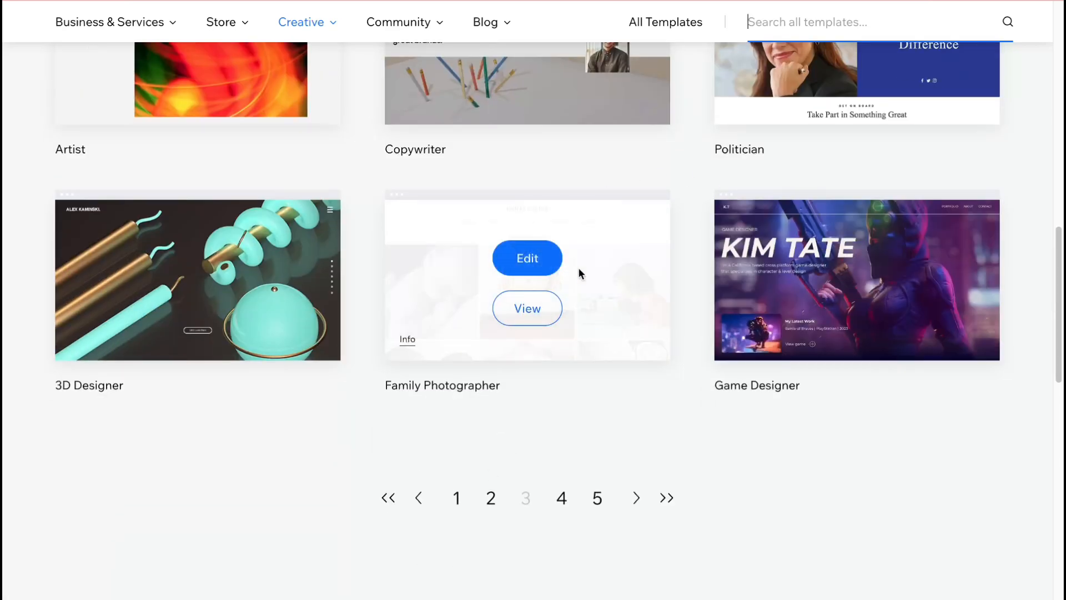
click(533, 309)
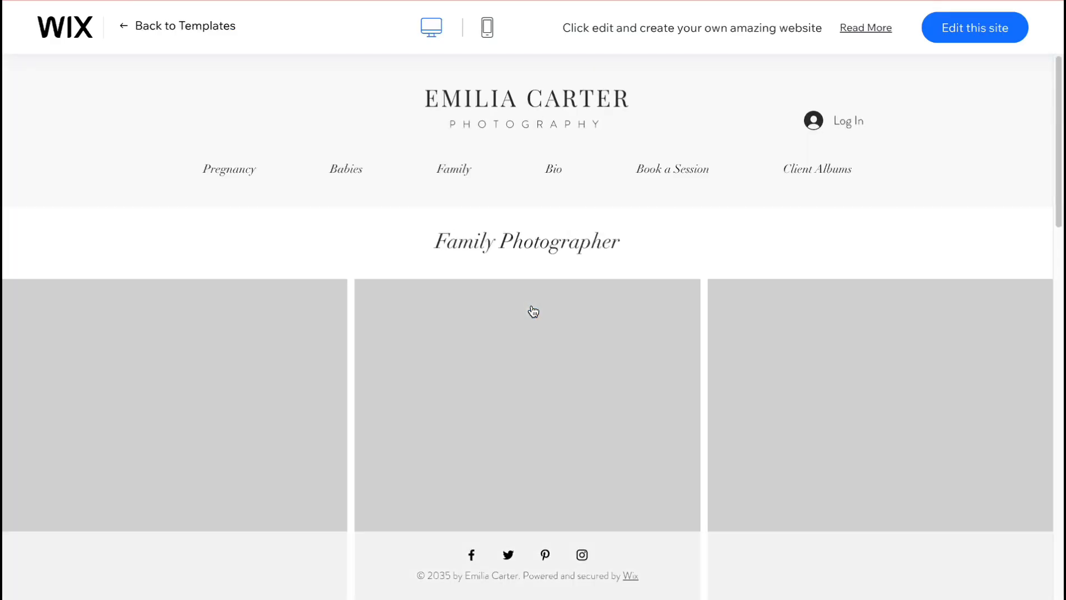
- Examine the Family Photographer template's home page in the desktop and mobile previews
scroll(488, 179, down, 4)
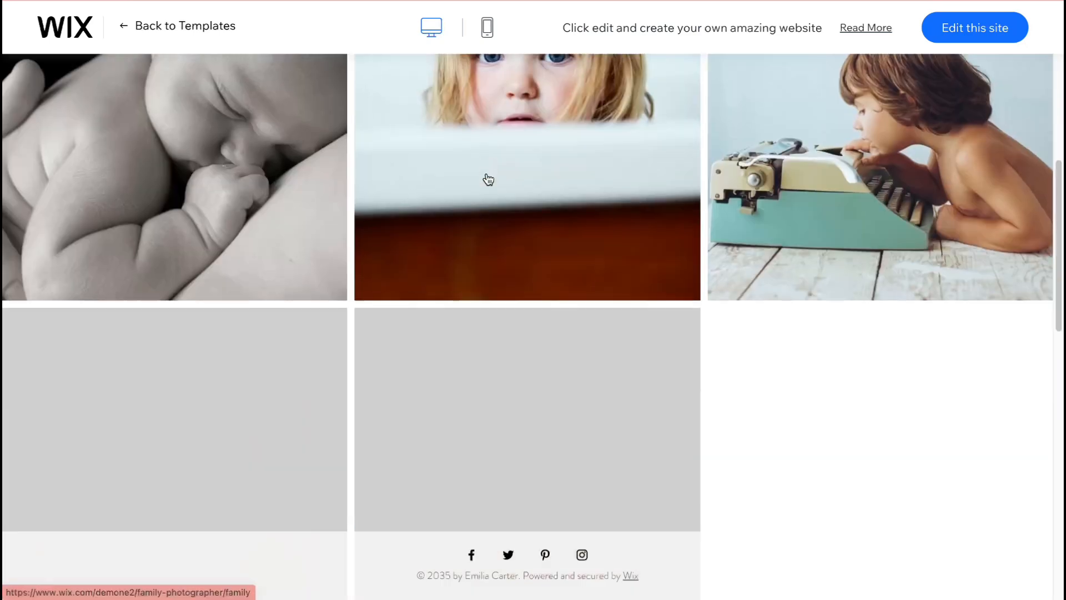
scroll(487, 179, down, 3)
scroll(485, 179, up, 10)
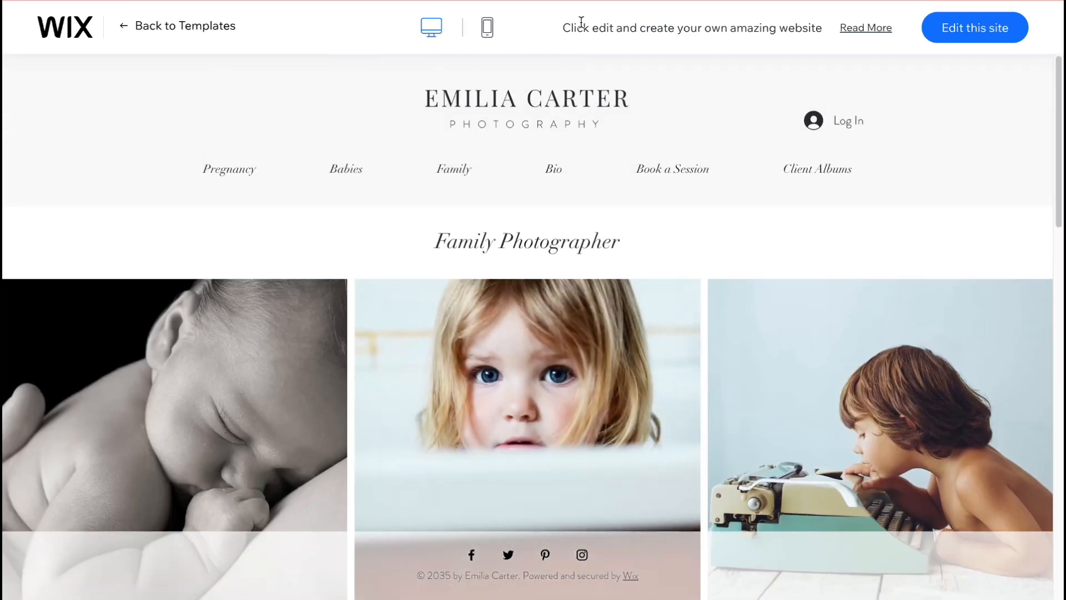
click(488, 27)
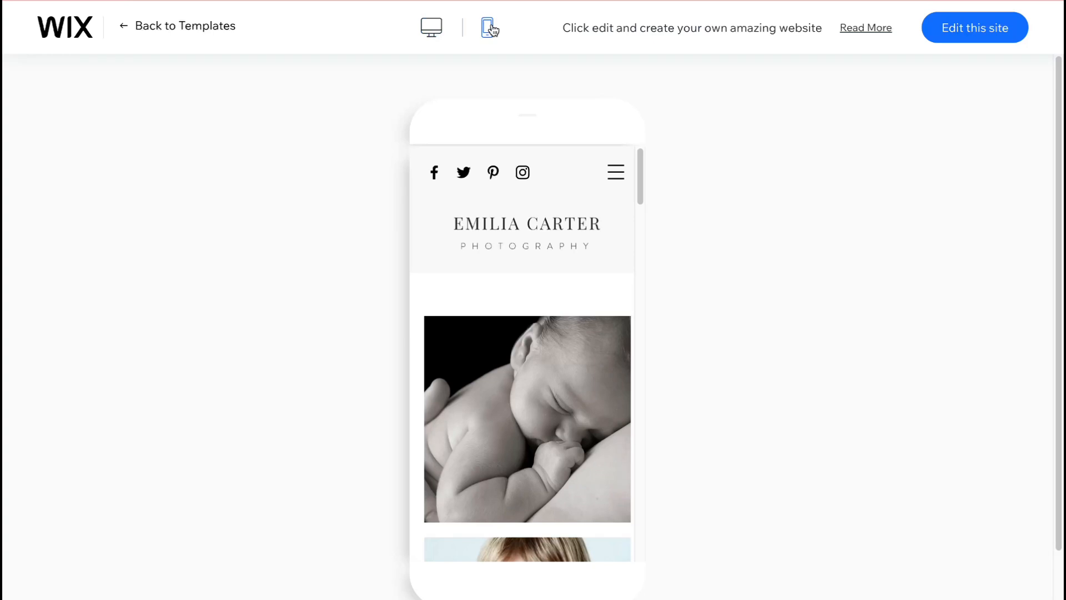
click(432, 26)
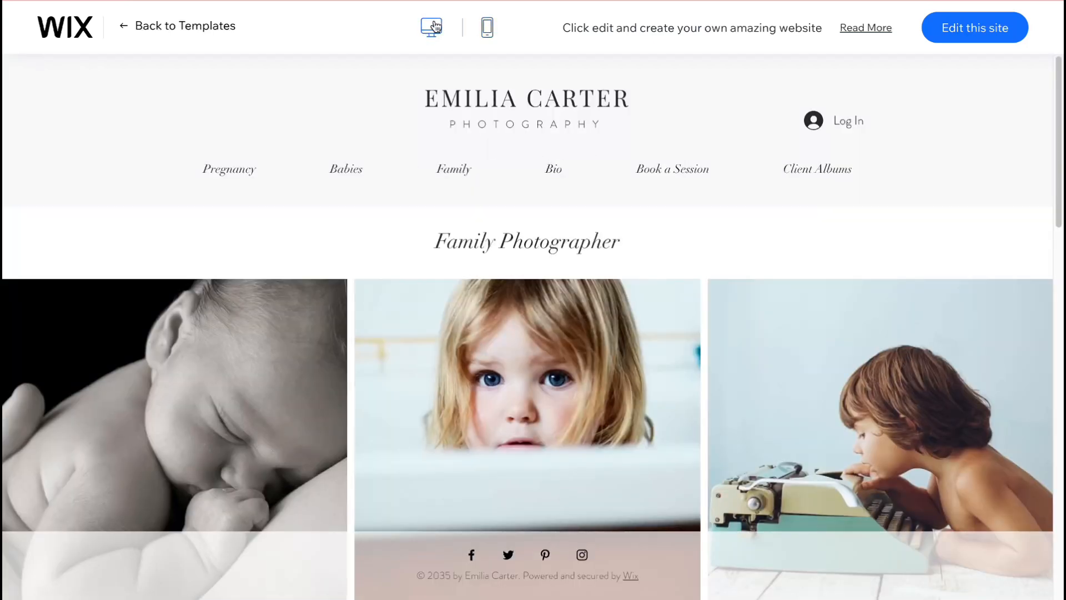
- Start editing the site with the Family Photographer template and open its list of site pages and menu items
click(982, 29)
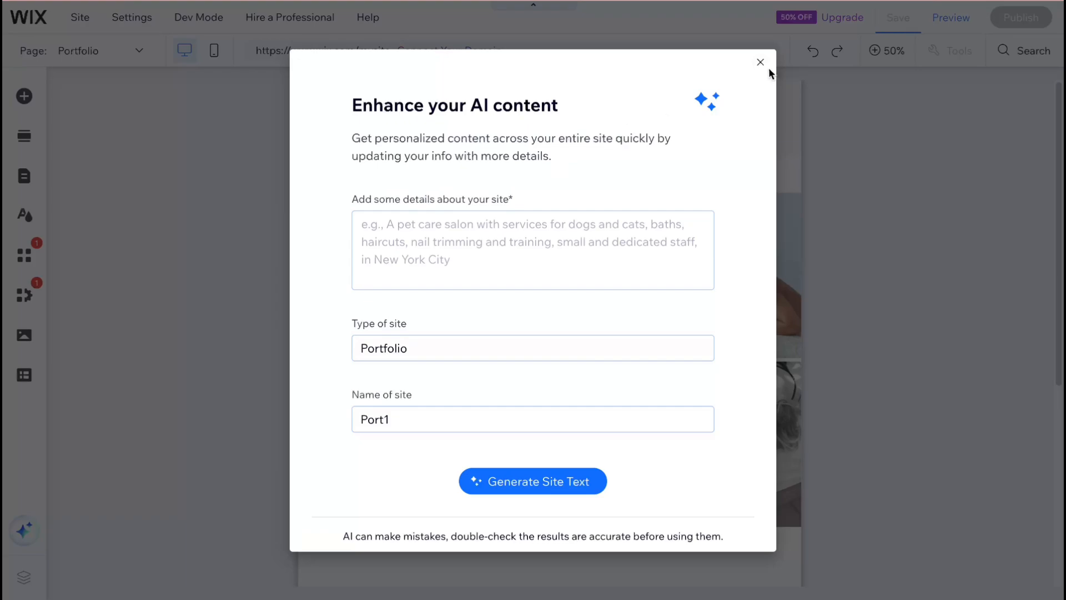
click(759, 62)
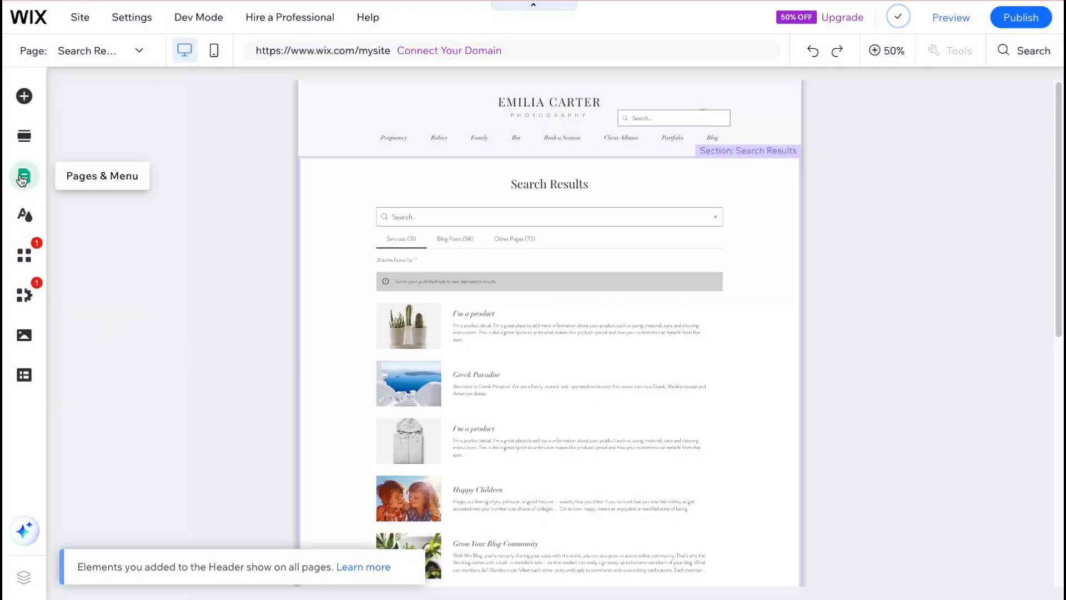
click(24, 176)
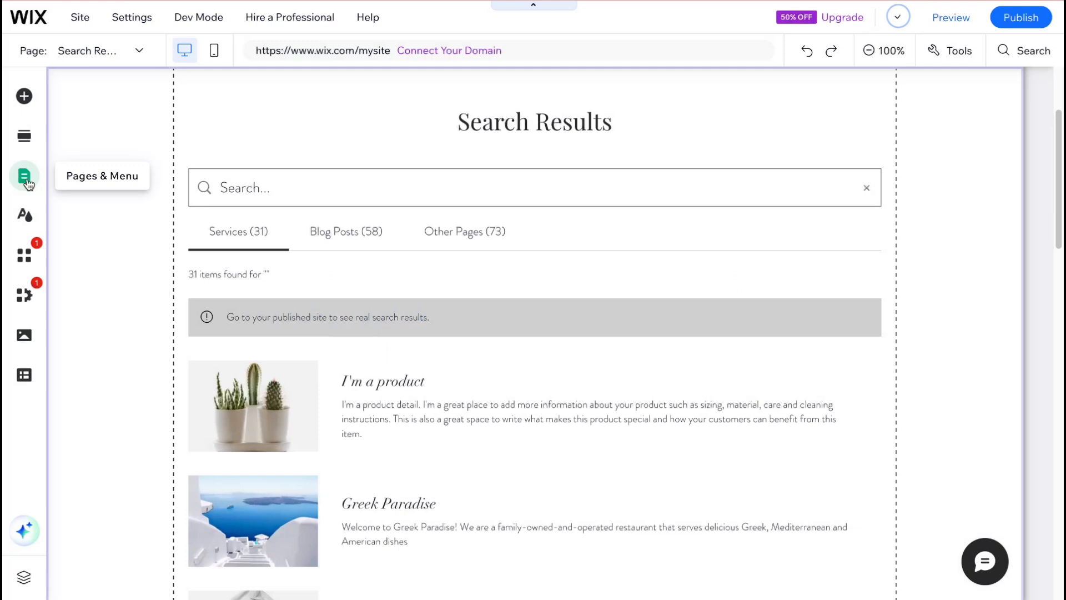
click(24, 180)
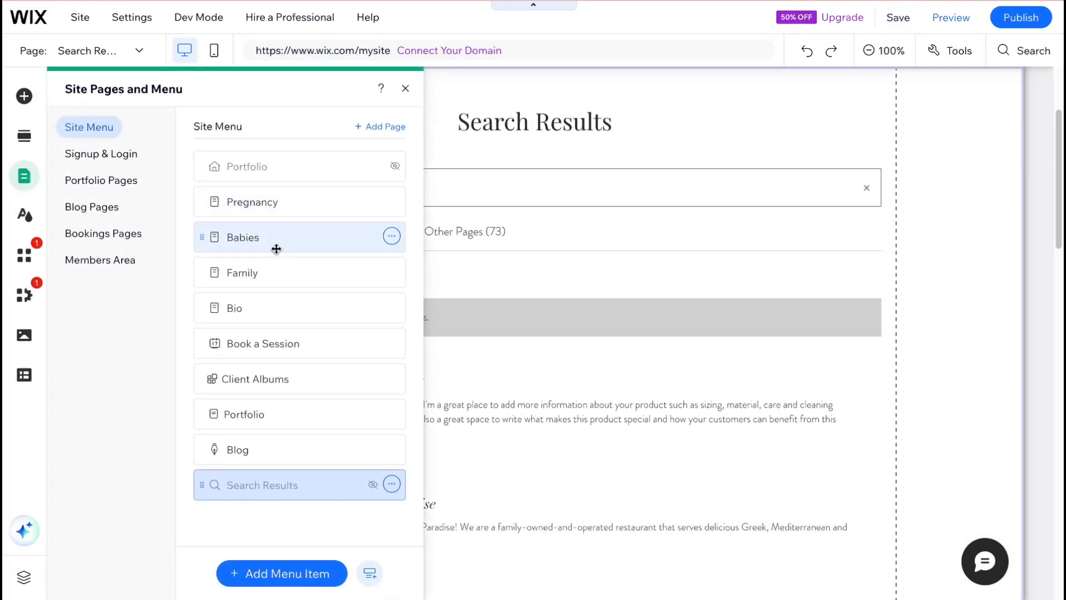
- Examine the page options available for the Babies page in the site menu
click(392, 235)
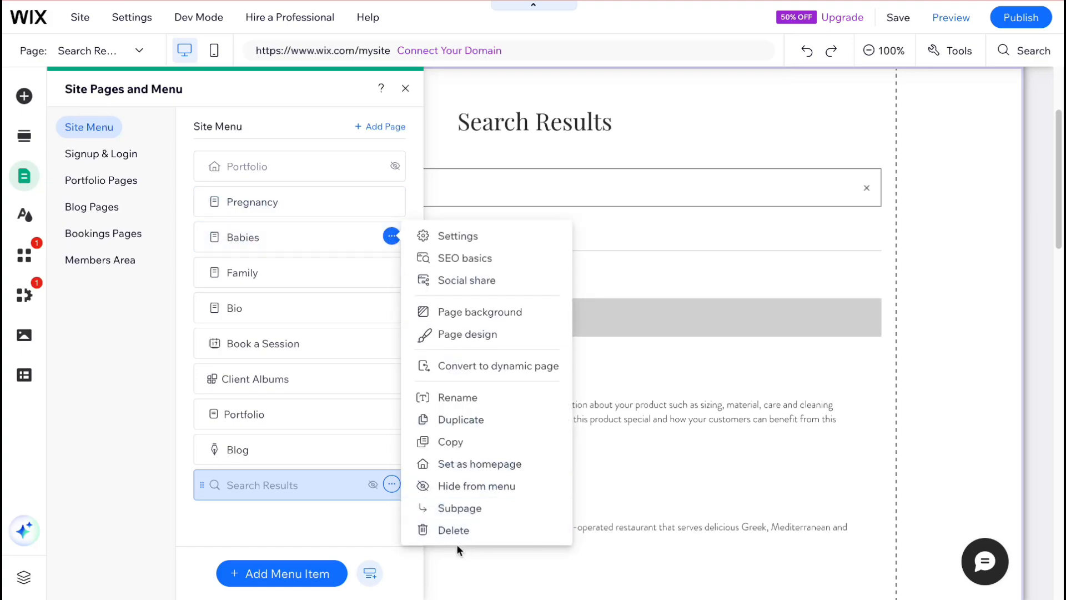
click(458, 530)
click(704, 357)
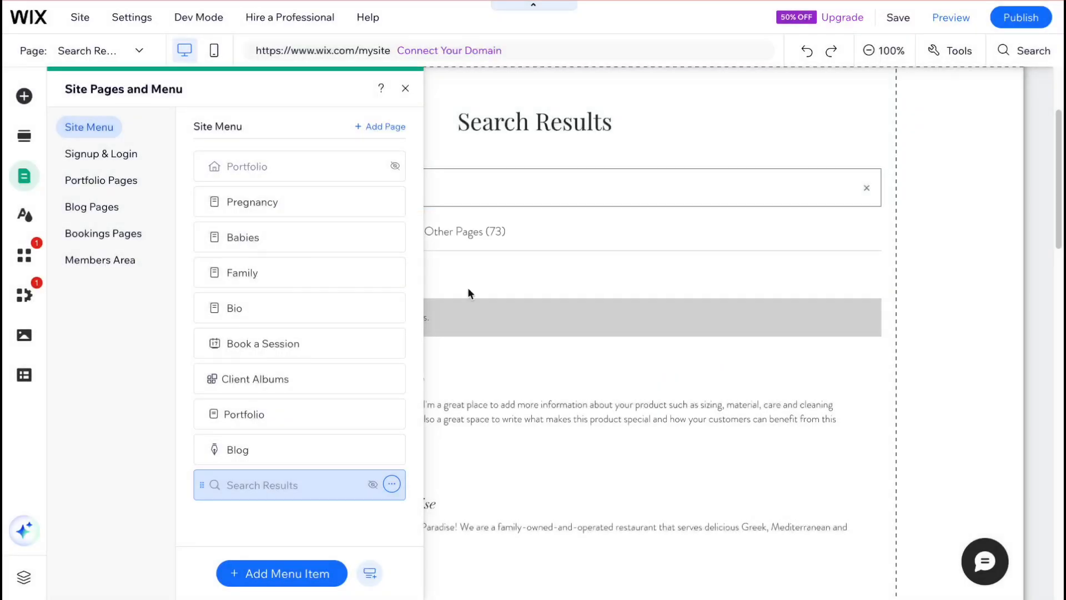
- Delete the Babies, Family and Bio pages from the site menu
click(391, 271)
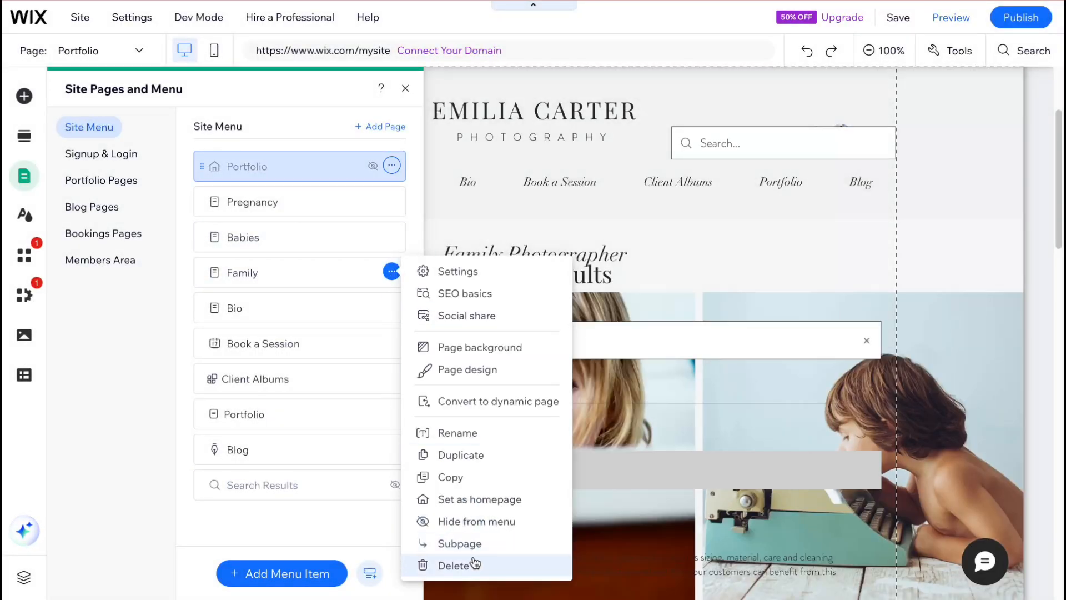
click(455, 565)
click(701, 357)
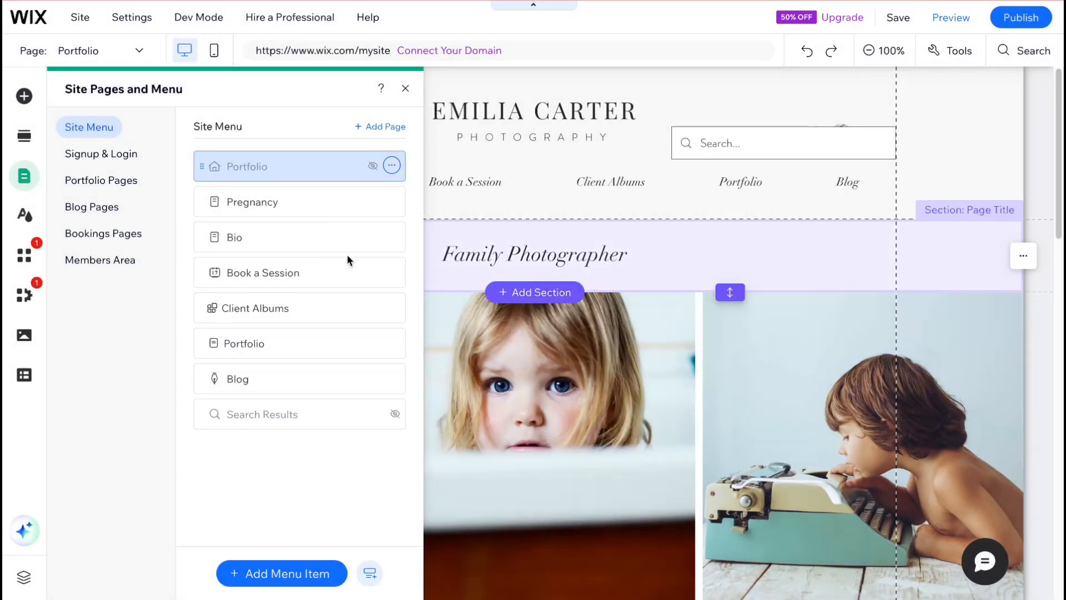
click(392, 236)
click(477, 528)
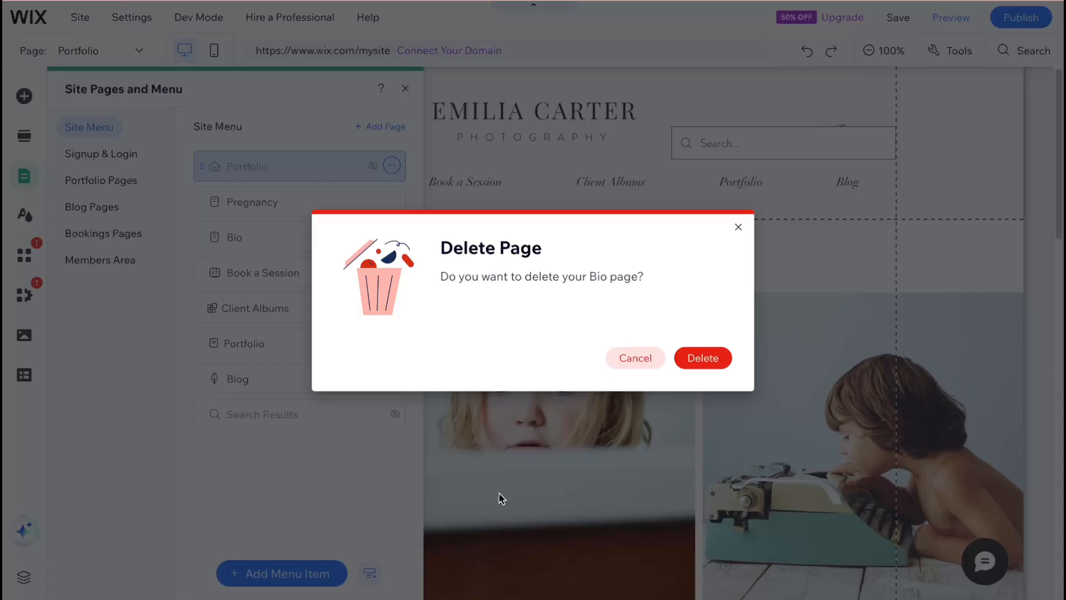
click(702, 357)
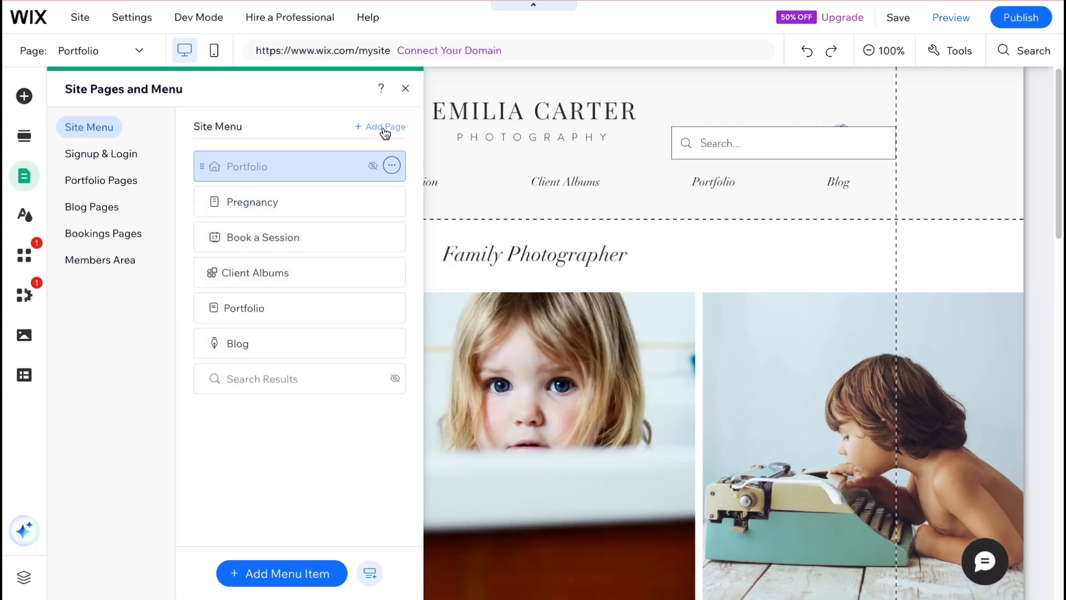
- Examine the menu item types and the About page templates available for adding a new page
click(277, 579)
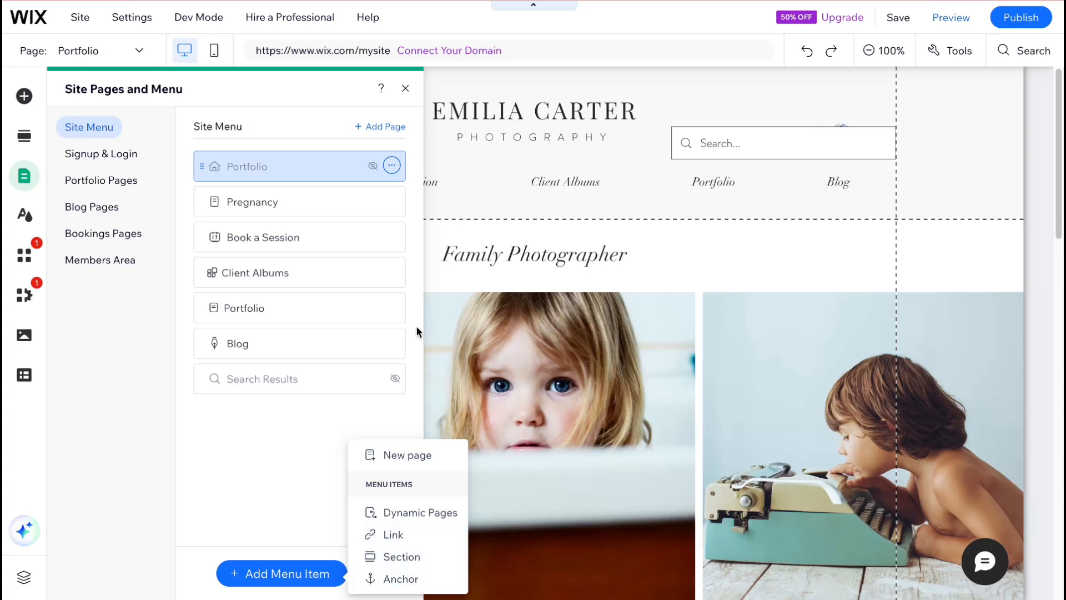
click(375, 126)
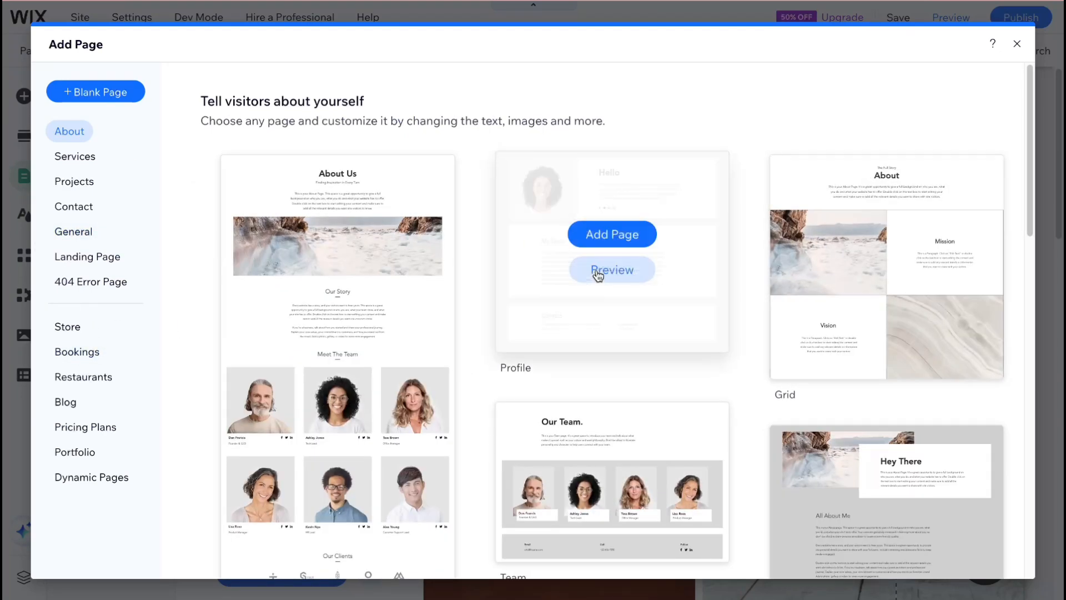
mouse_move(874, 309)
scroll(564, 309, down, 5)
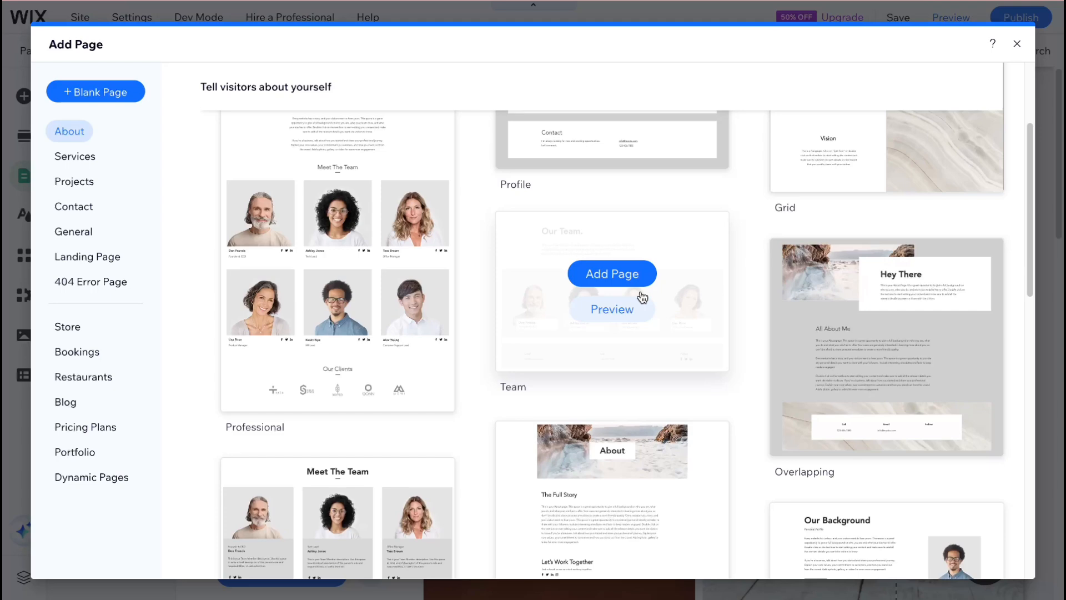
scroll(643, 298, down, 3)
scroll(643, 298, down, 10)
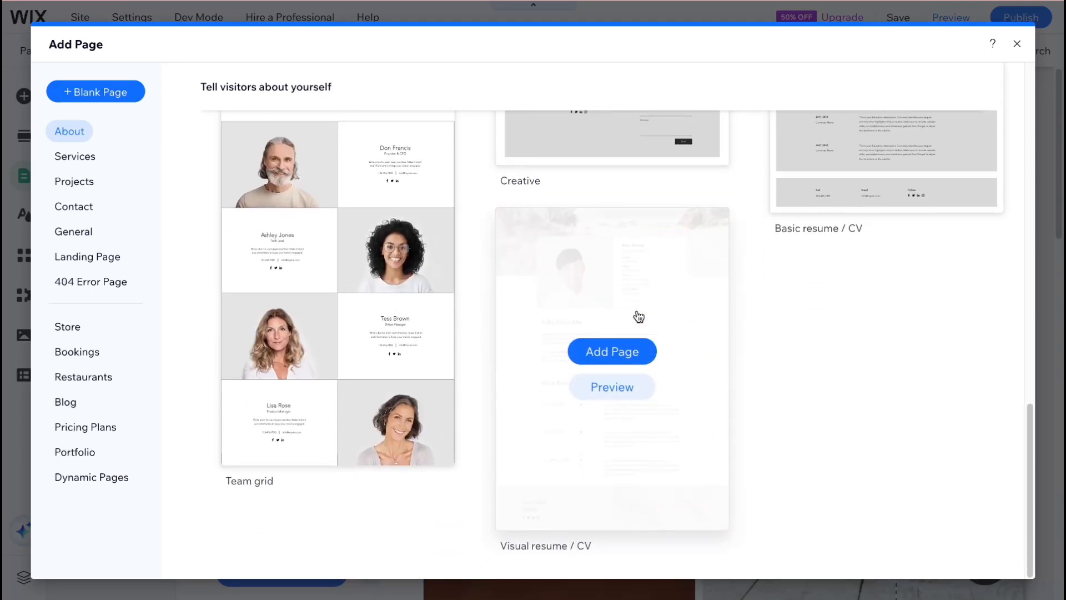
mouse_move(327, 198)
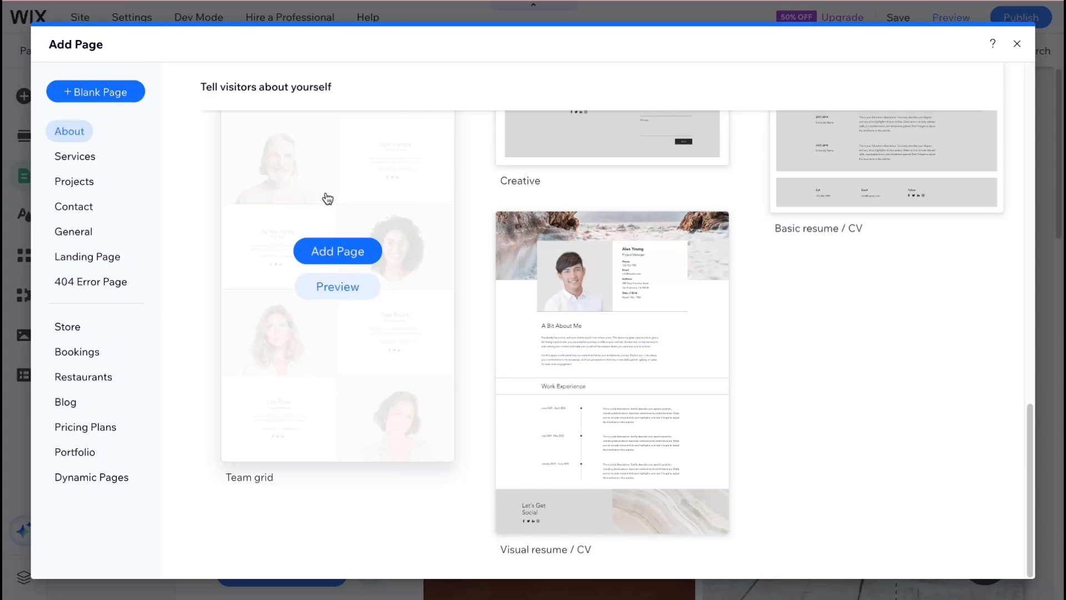
click(1016, 44)
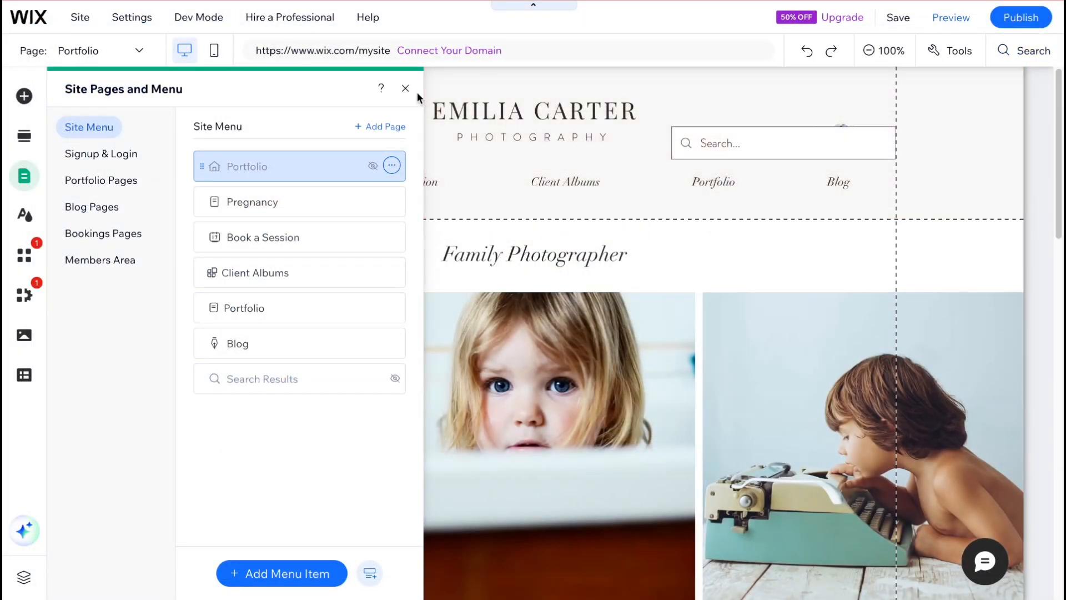
- Close the site pages list and look over the Portfolio home page from its header through the photo gallery
click(408, 87)
scroll(435, 291, down, 5)
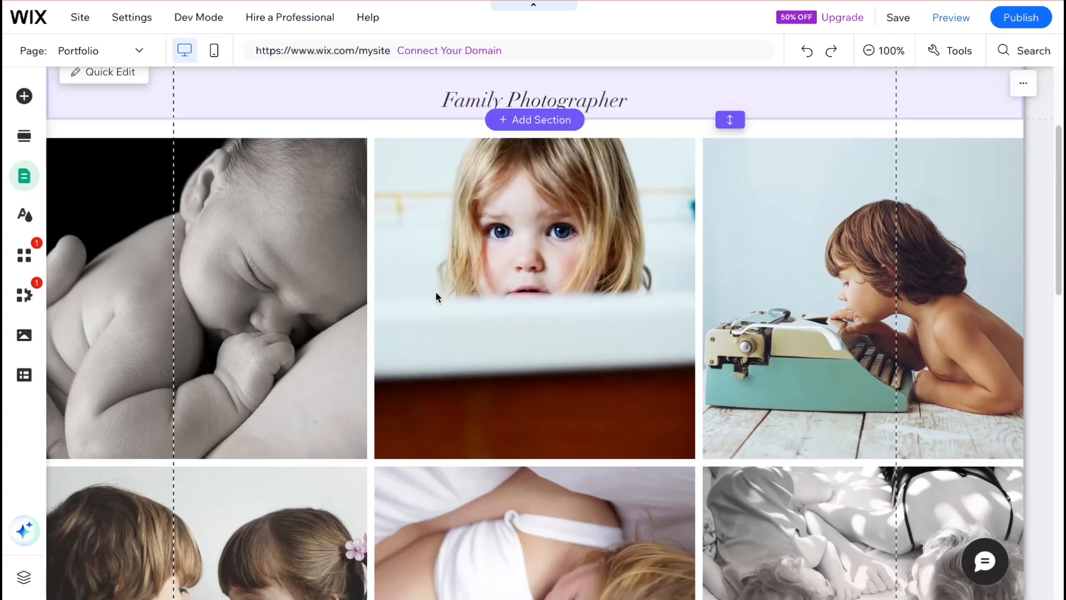
scroll(437, 297, down, 1)
scroll(435, 291, up, 5)
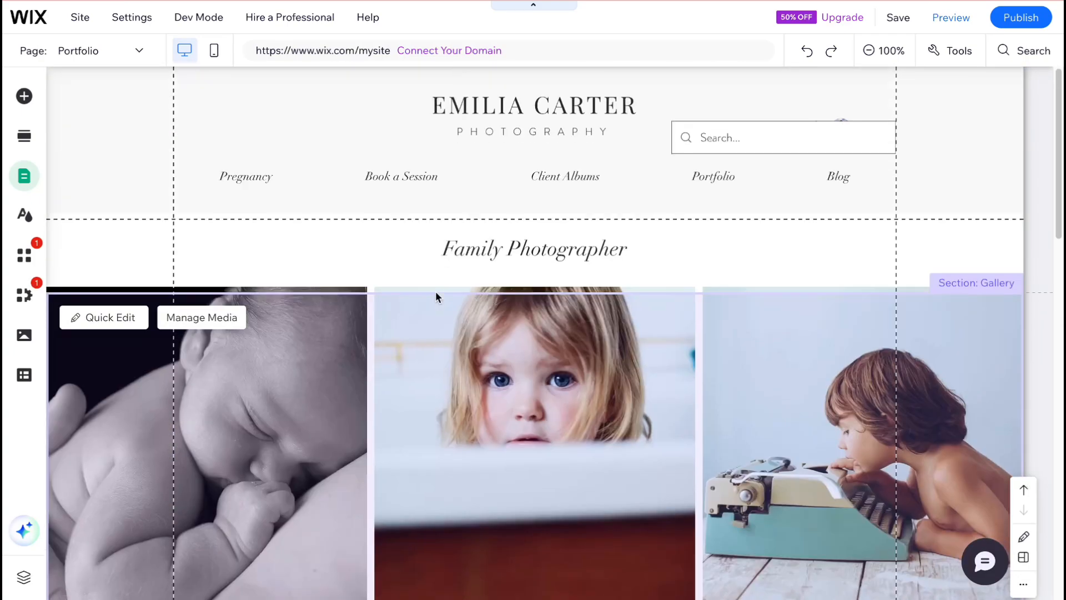
scroll(421, 261, down, 3)
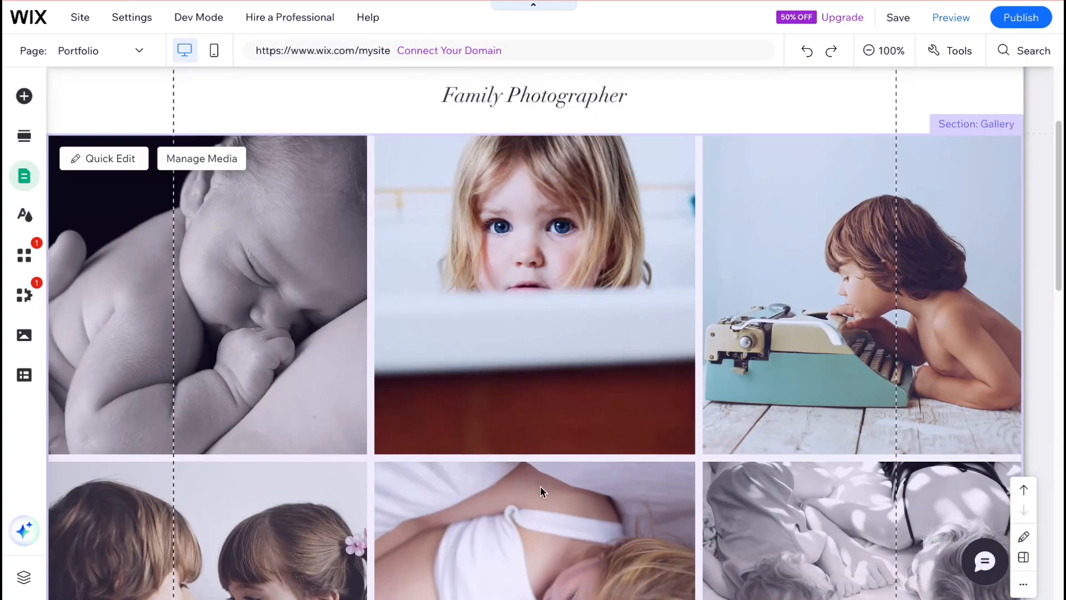
scroll(831, 295, up, 3)
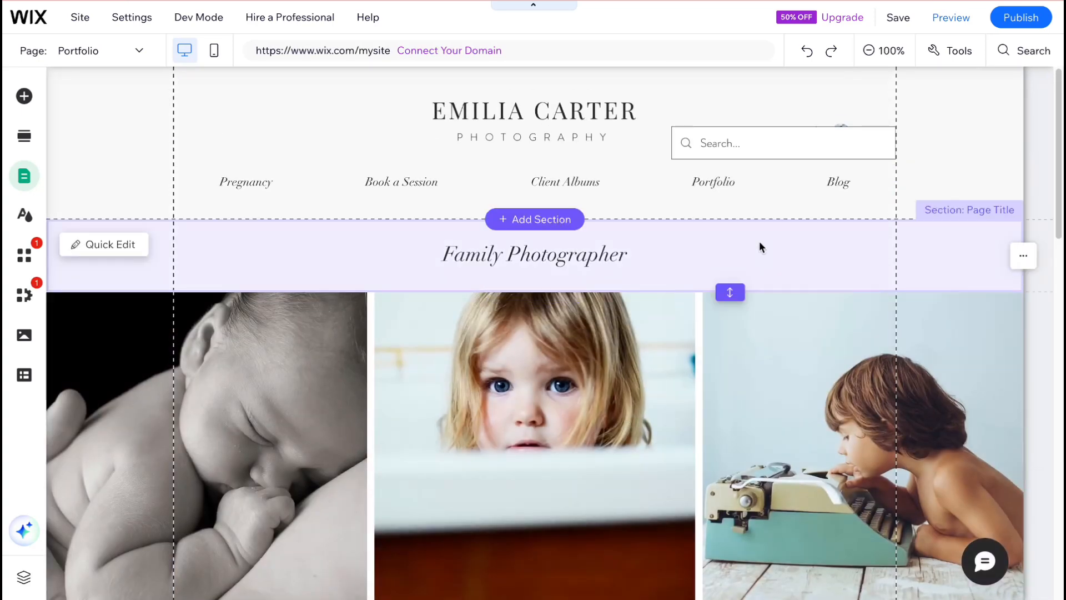
- Examine the Page Title section's options and the library of ready-made sections that can be added
click(1023, 257)
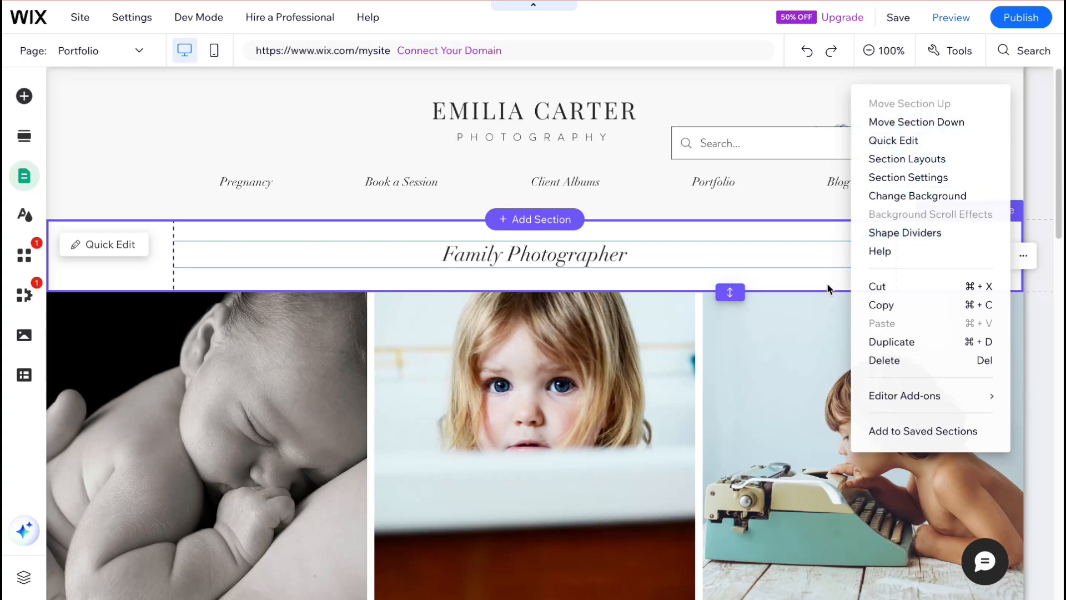
click(676, 276)
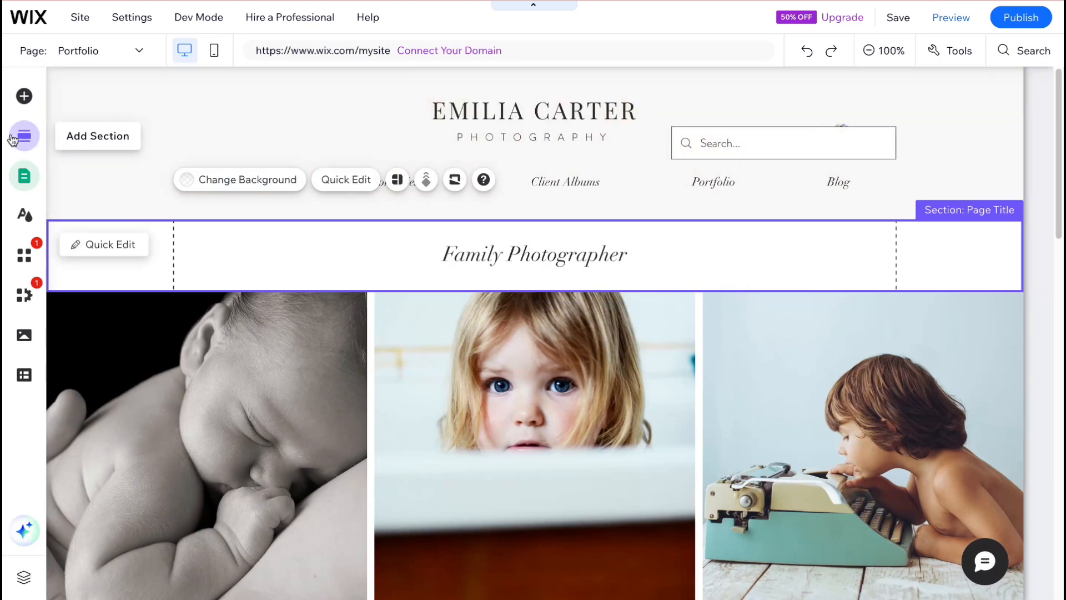
click(24, 136)
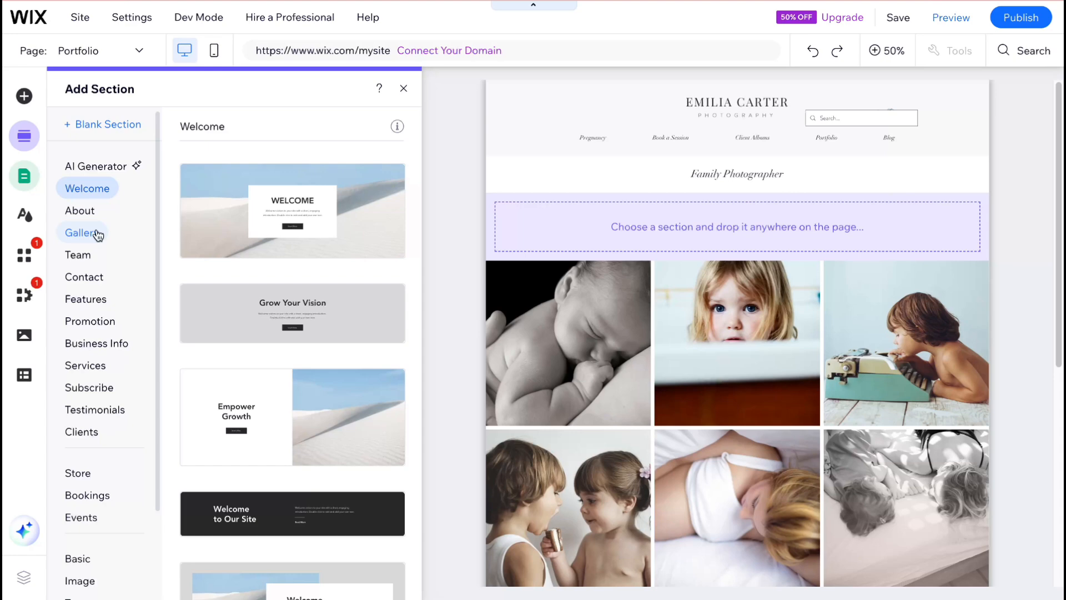
click(404, 88)
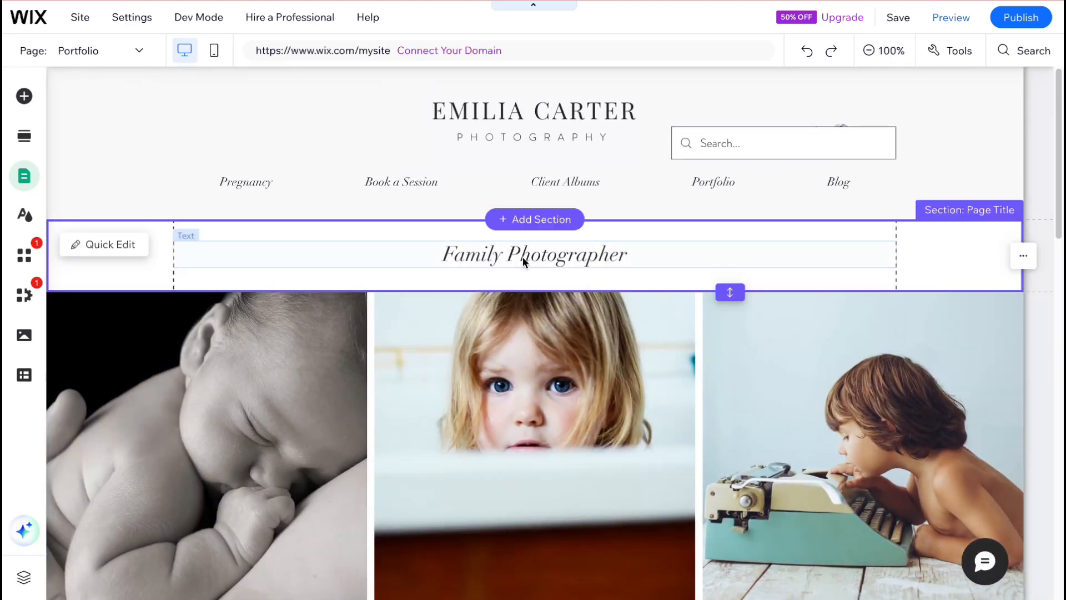
- Nudge the Family Photographer title slightly to the right and the footer's social bar slightly upward
mouse_move(522, 256)
mouse_down()
mouse_move(504, 245)
mouse_move(525, 254)
mouse_up()
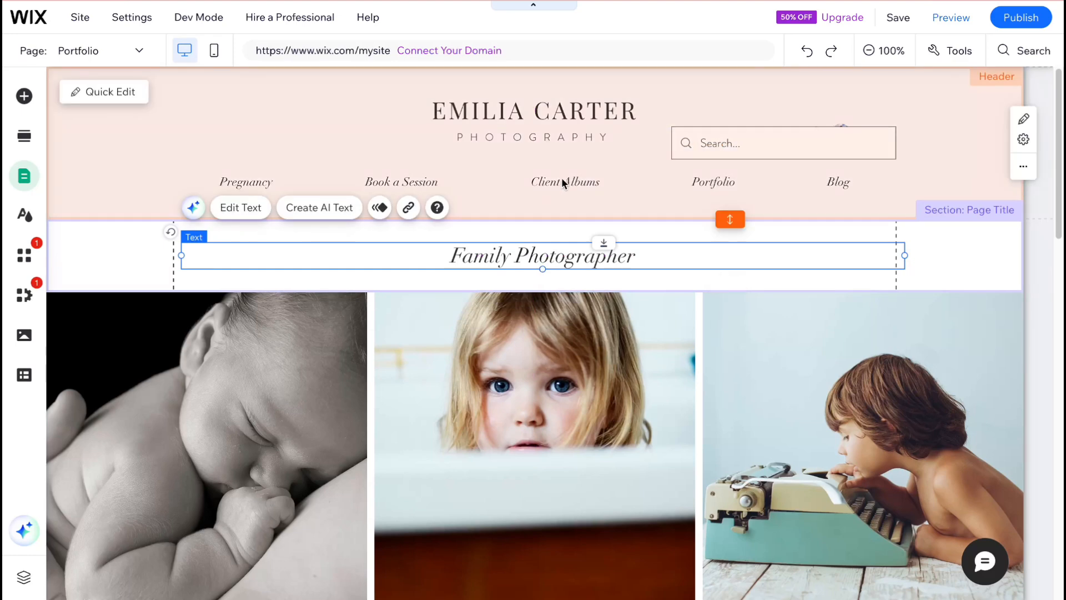
scroll(531, 341, down, 3)
drag(531, 341, 530, 312)
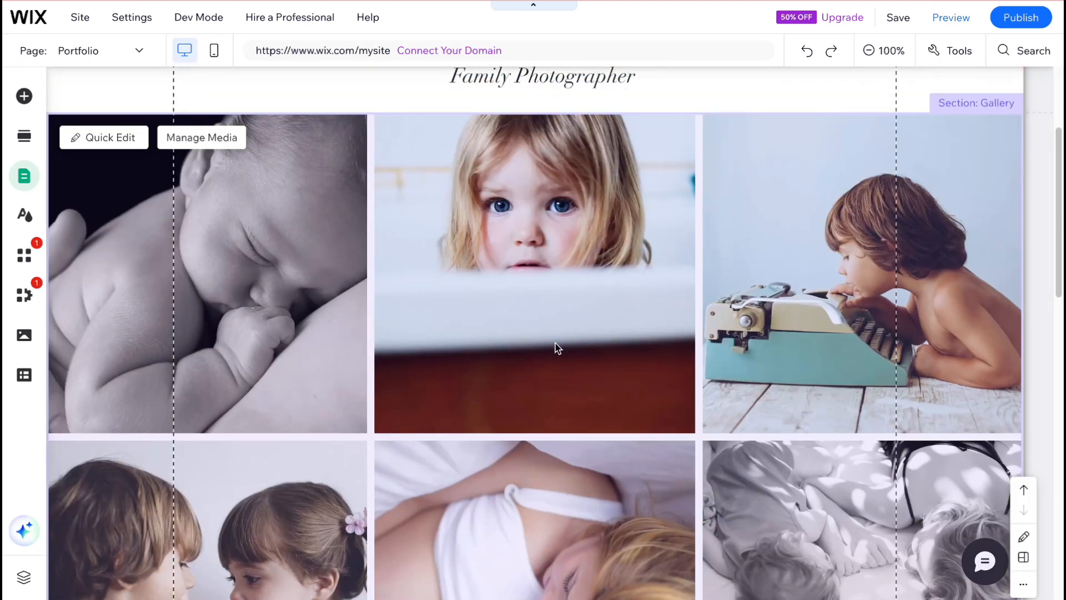
scroll(555, 345, down, 12)
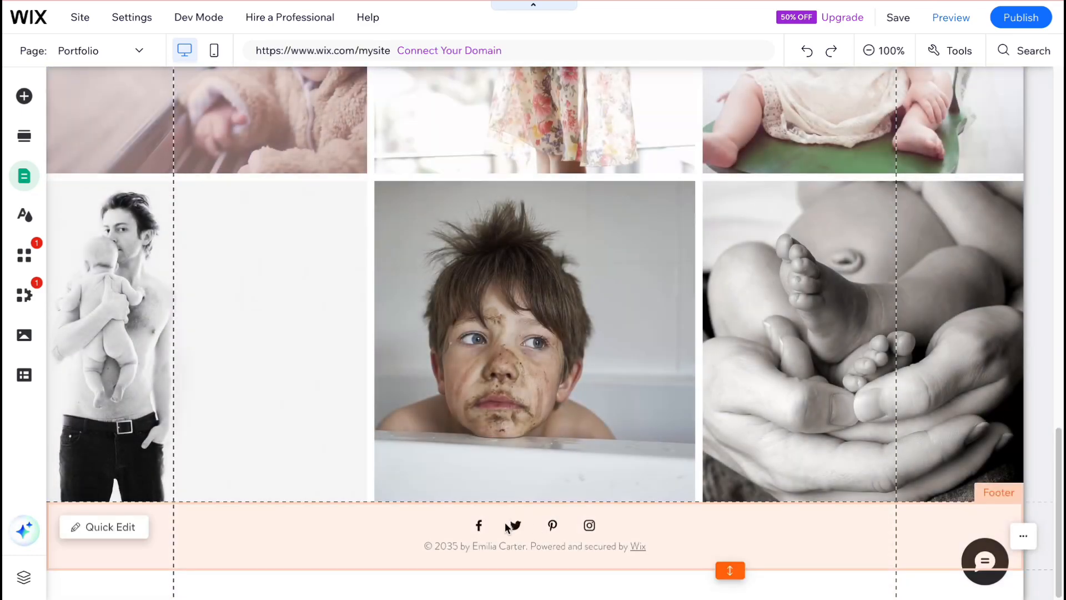
click(507, 527)
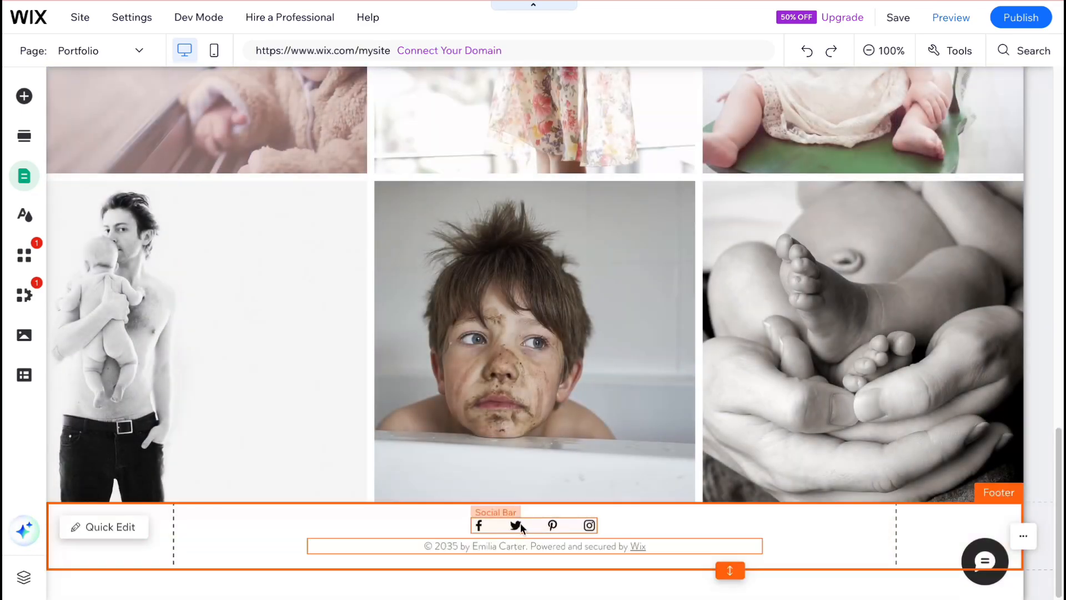
mouse_move(521, 523)
mouse_down()
mouse_move(600, 524)
mouse_move(531, 523)
mouse_up()
click(534, 542)
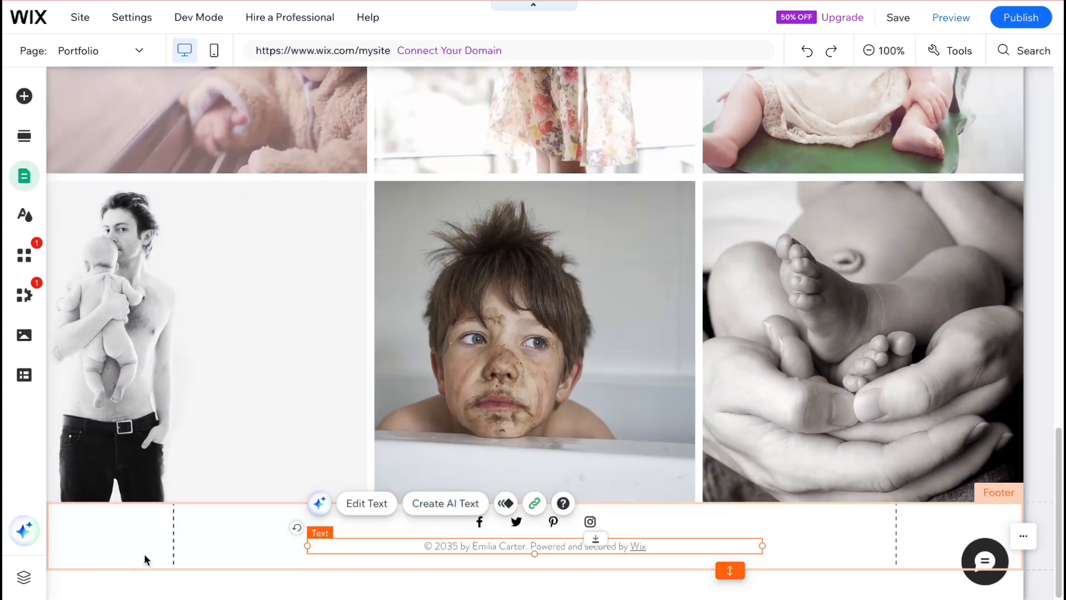
click(148, 559)
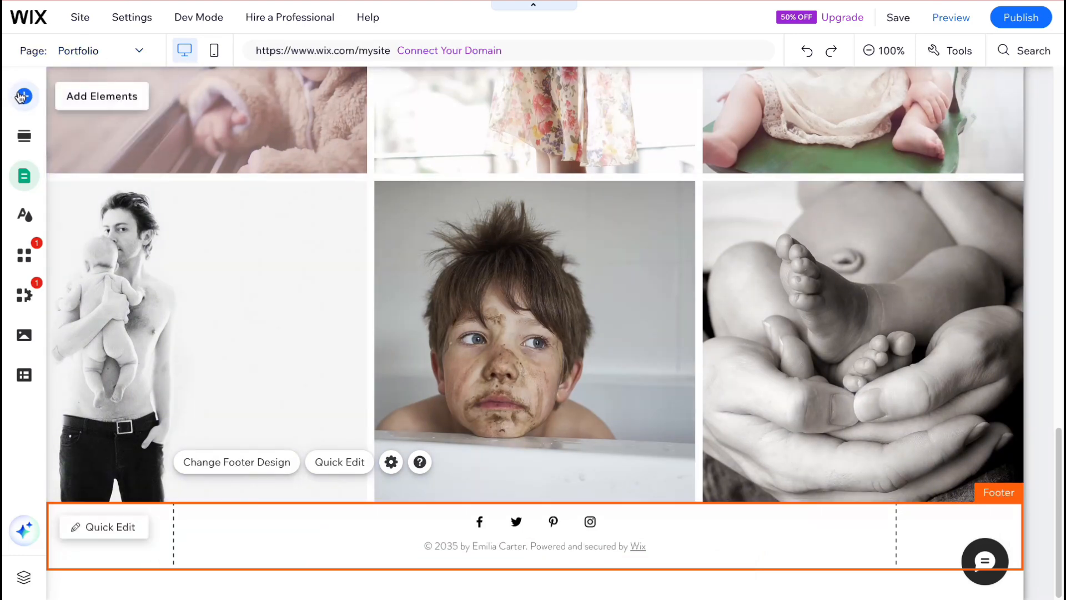
- Browse the elements that can be added, including Text, Embed Code, Image, Menu & Anchor and My Designs
click(22, 96)
click(196, 175)
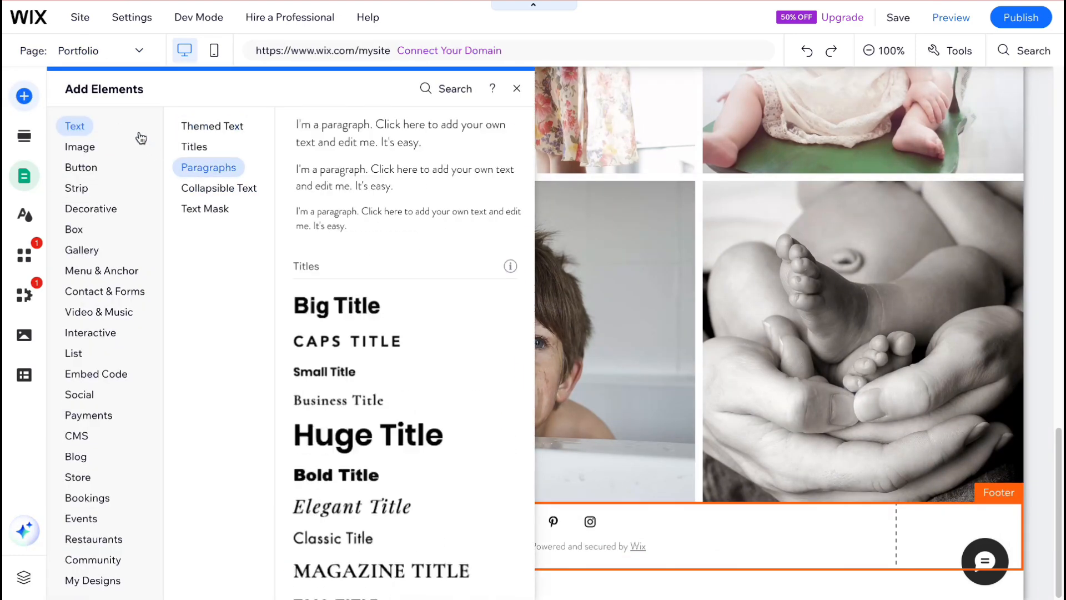
click(96, 373)
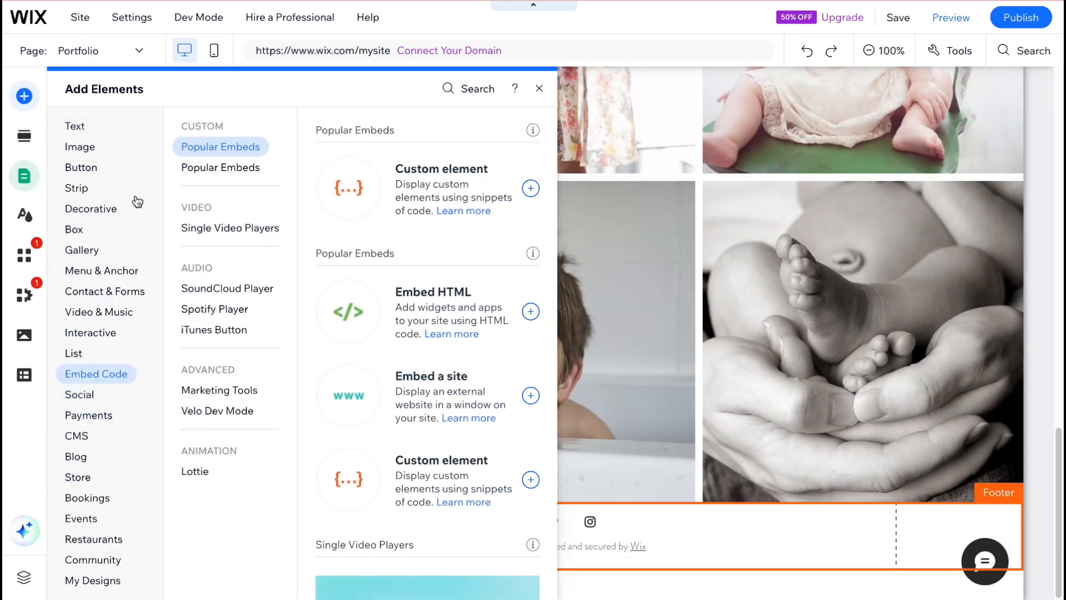
click(85, 146)
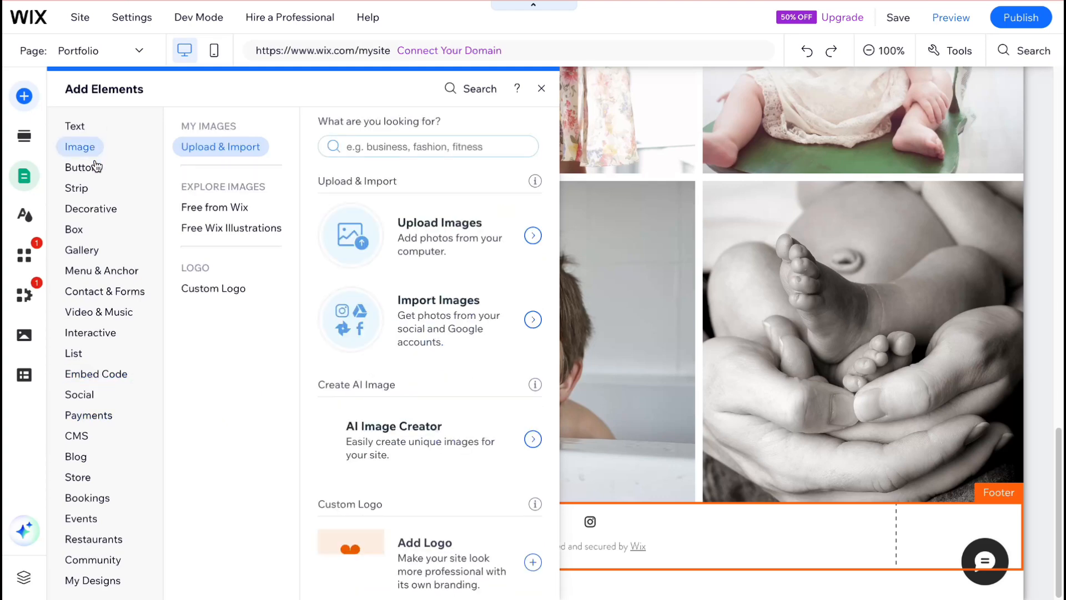
click(86, 167)
click(88, 208)
click(100, 270)
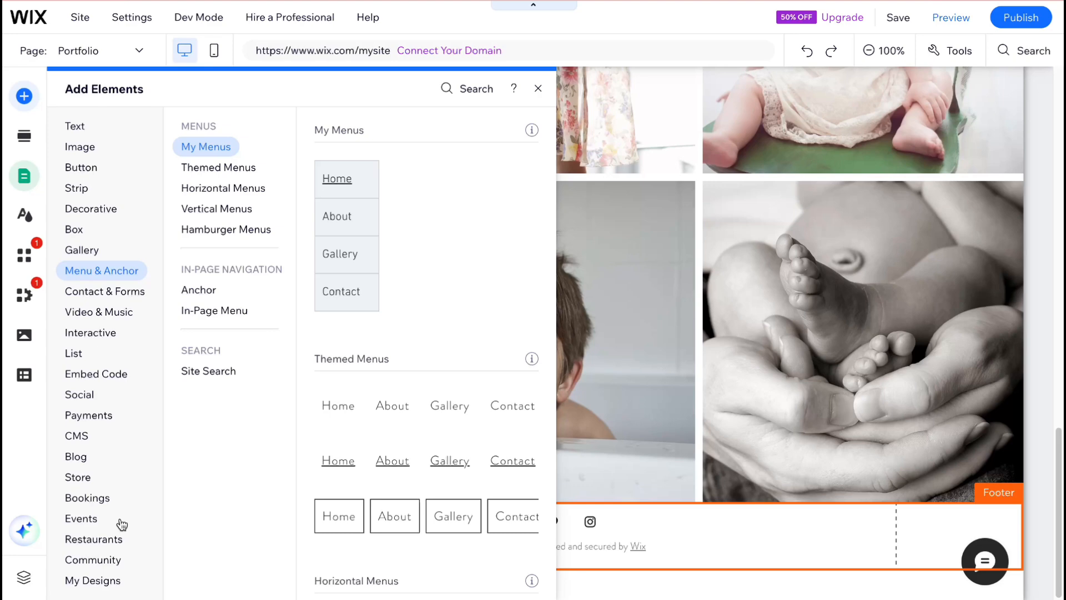
click(93, 498)
click(93, 579)
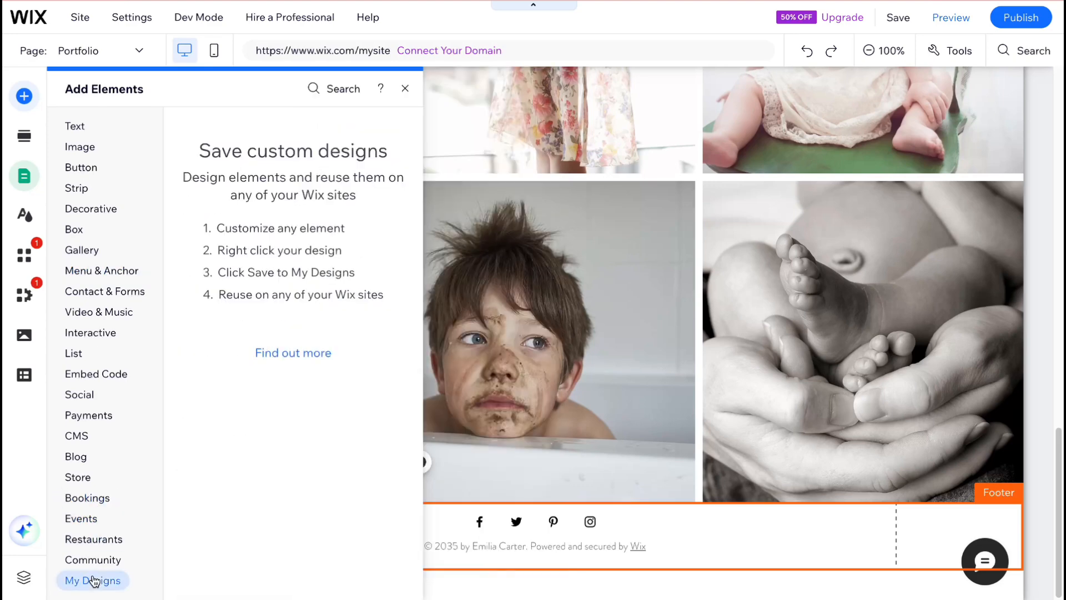
click(136, 272)
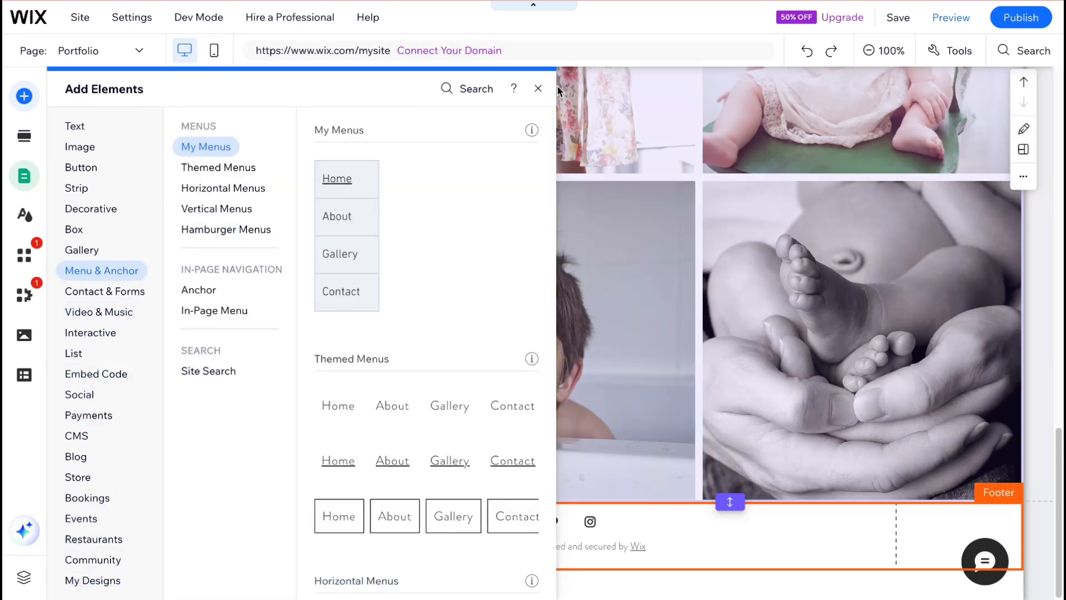
click(538, 91)
- Publish the site, view its live version, and return to the editor
scroll(438, 235, up, 5)
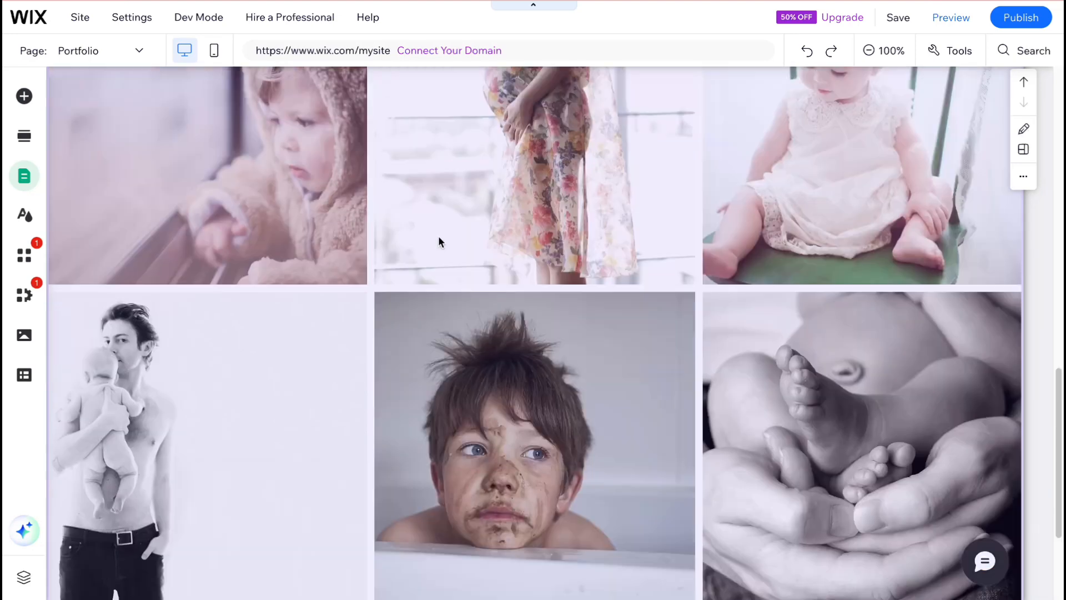
scroll(442, 237, up, 6)
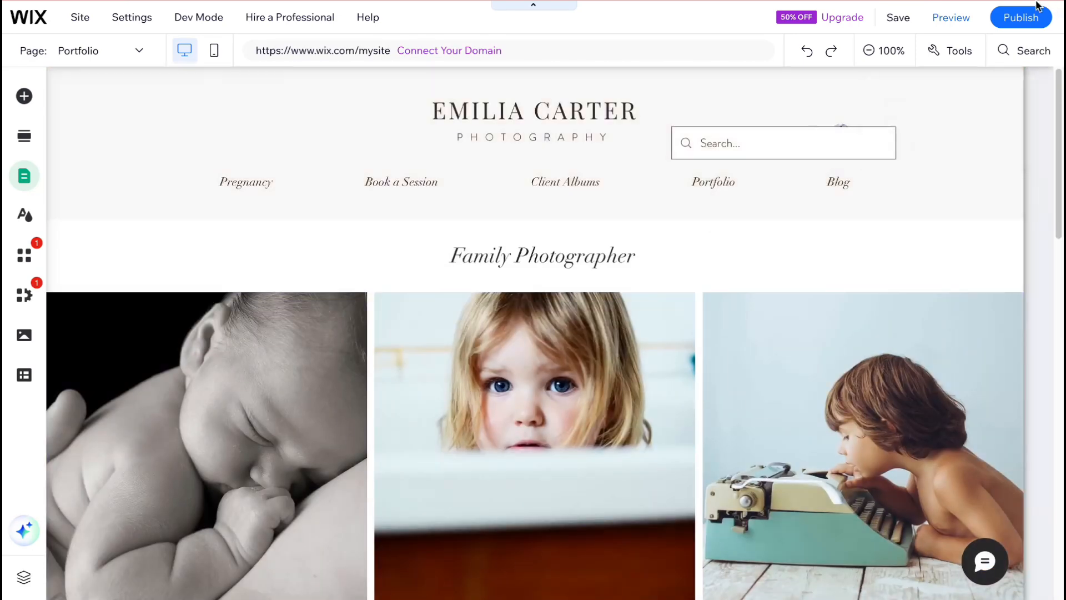
click(1022, 18)
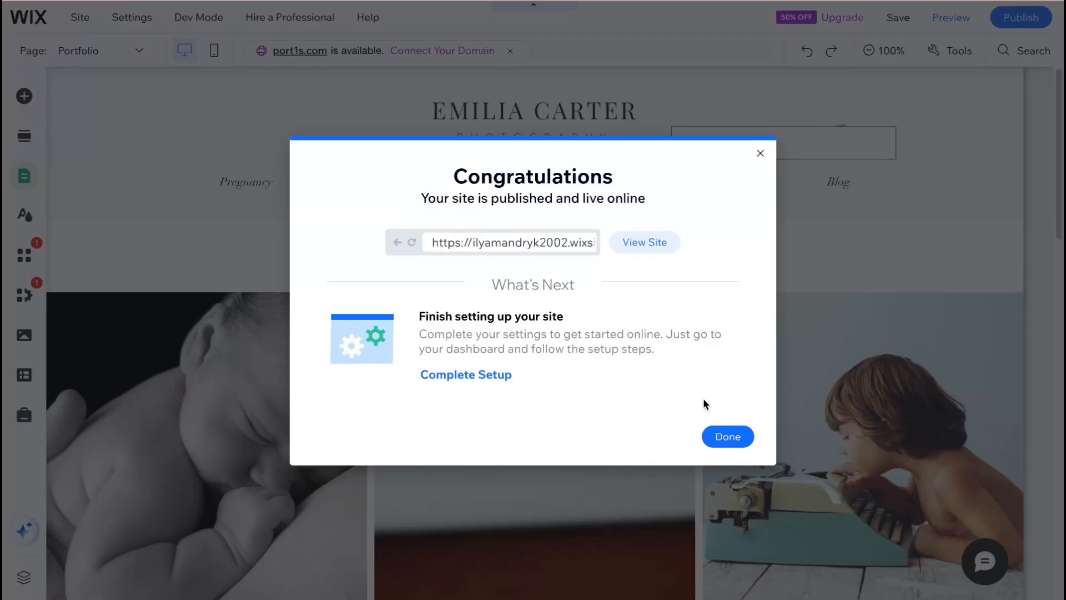
click(653, 242)
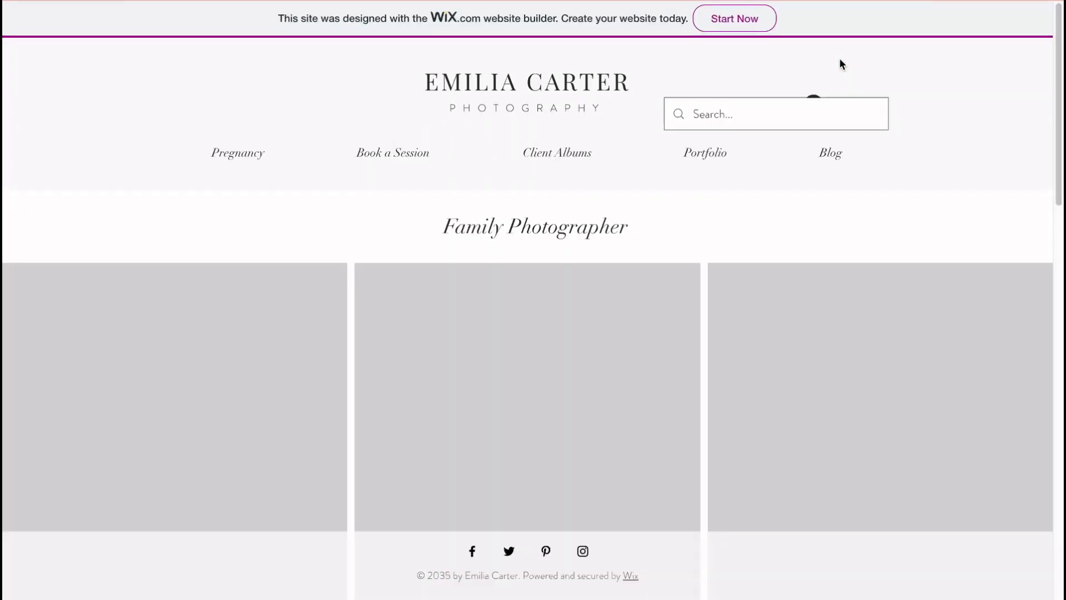
key(super+w)
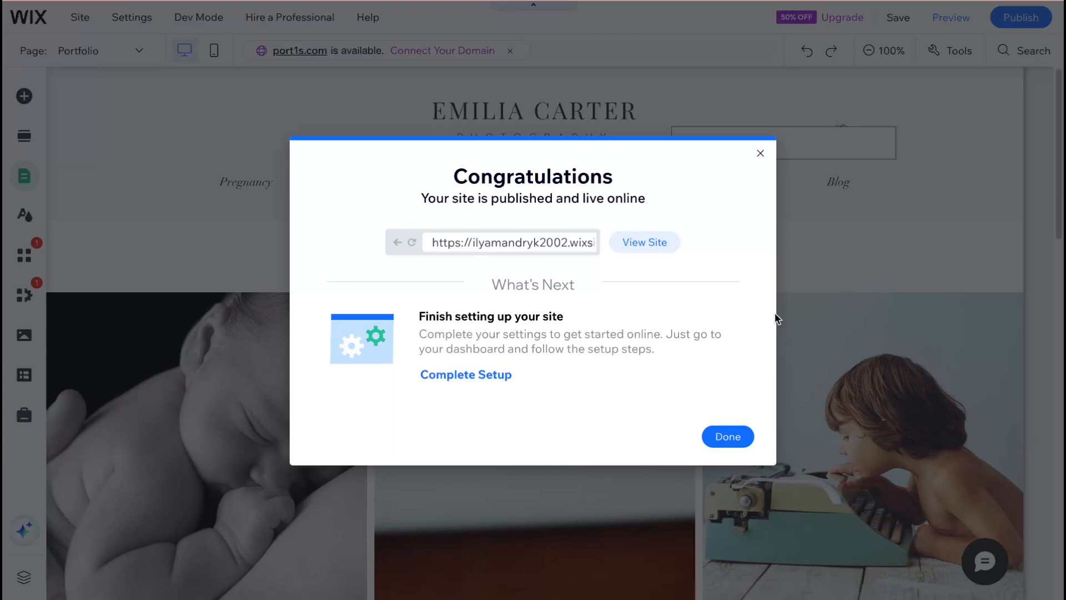
- Dismiss the publishing confirmation and the mobile editing offer, and go to the Port1 site's dashboard
click(719, 438)
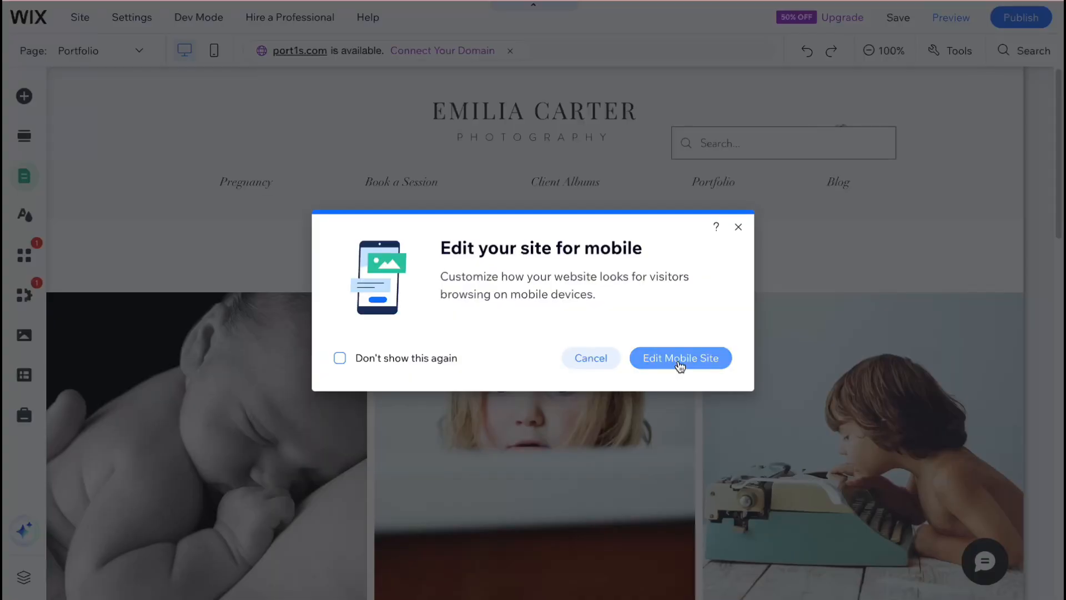
click(738, 227)
mouse_move(23, 17)
click(78, 71)
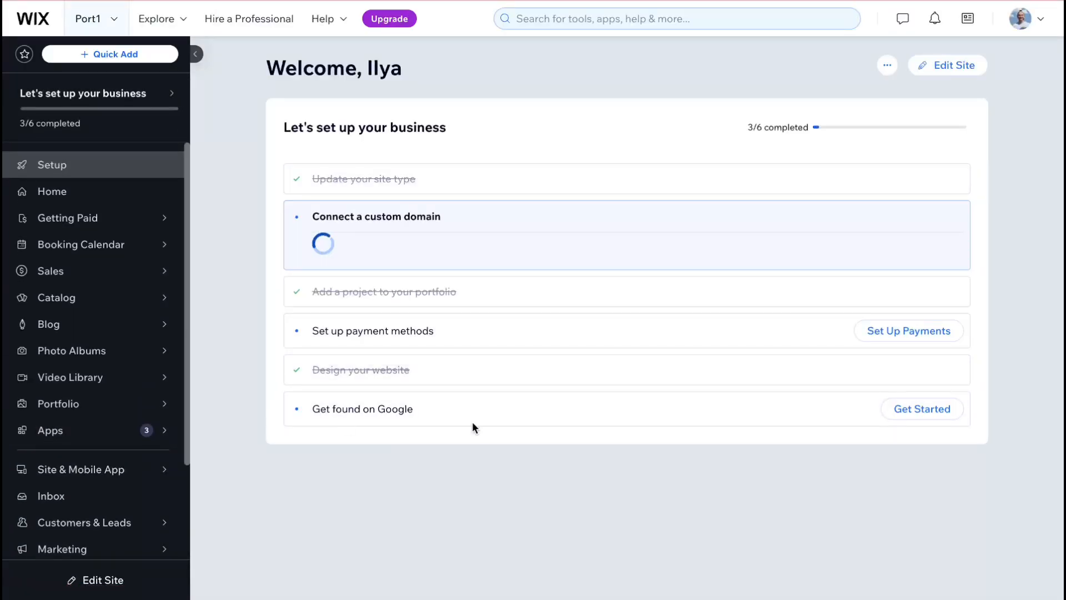
- Open the Premium upgrade plans and compare the prices and features of Business Elite, Business, Core and Light
mouse_move(68, 222)
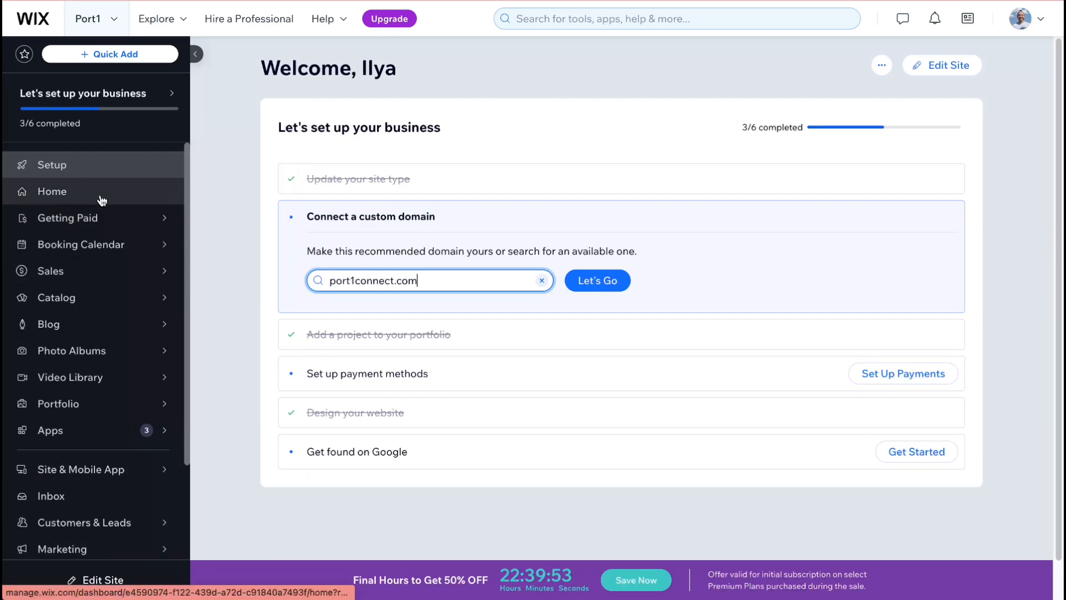
mouse_move(92, 249)
mouse_move(99, 307)
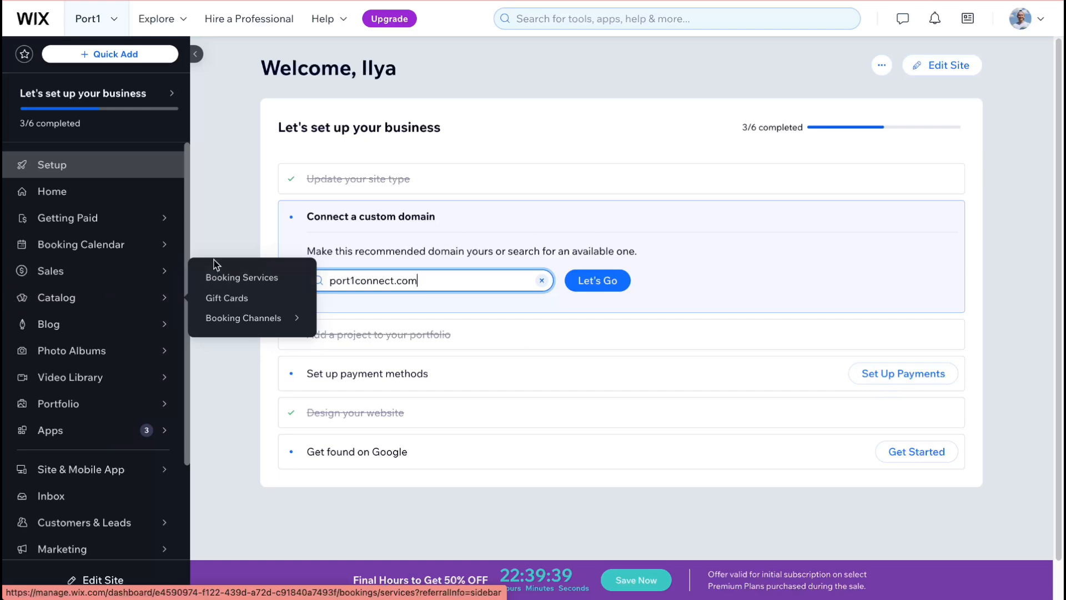
click(391, 22)
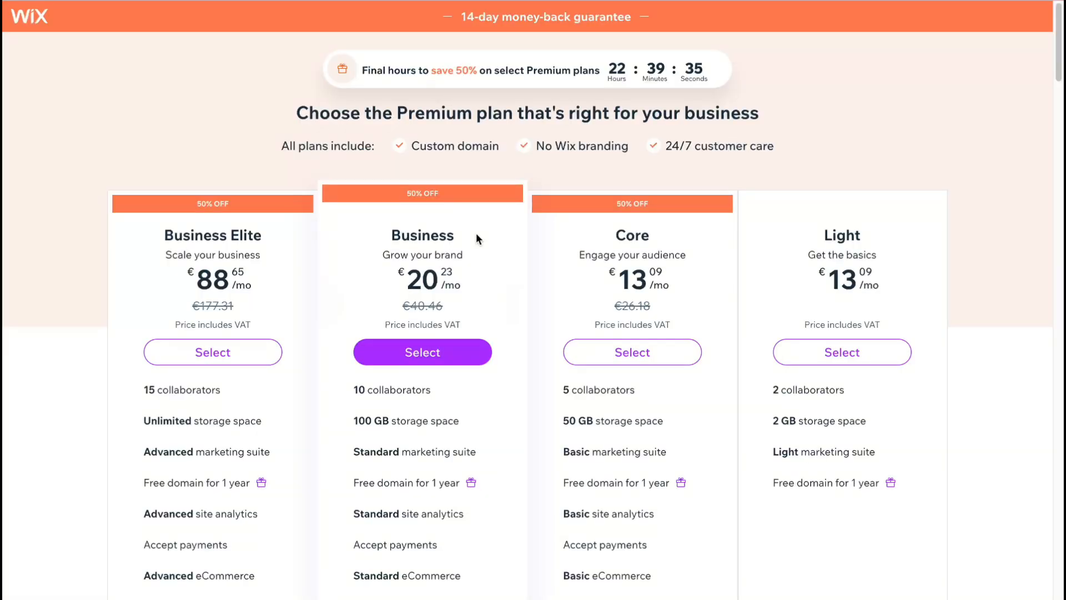
scroll(478, 241, down, 1)
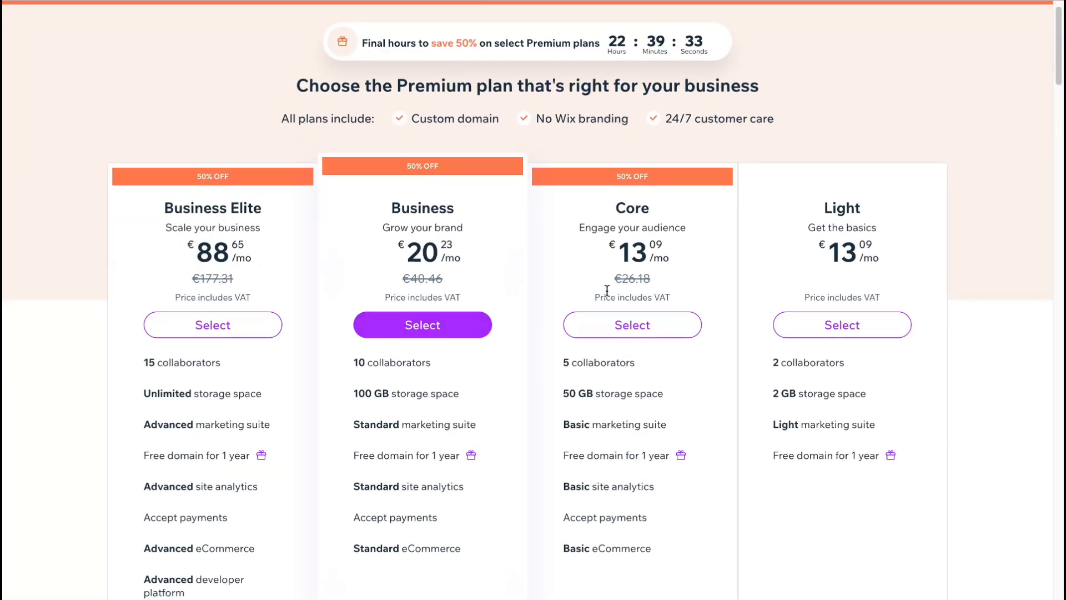
scroll(607, 293, down, 2)
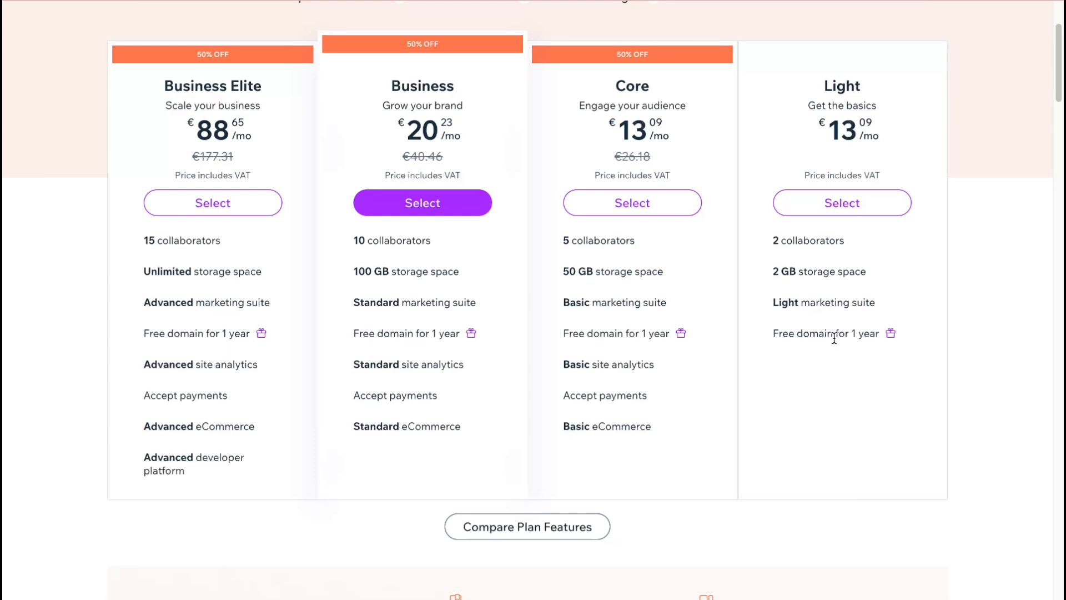
scroll(834, 339, up, 3)
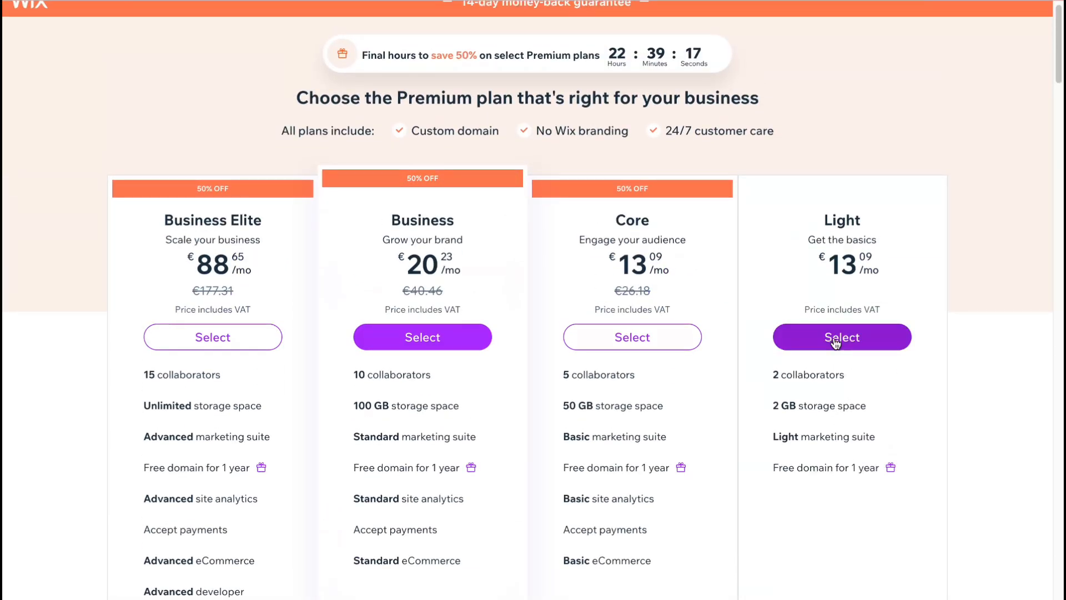